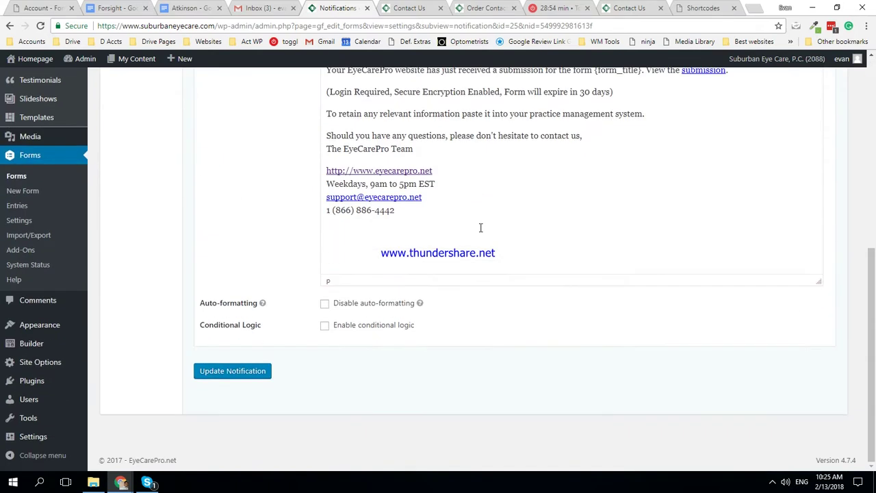
# Step: Save the form notification, close the Shortcodes page, and return to the accordion item being added on the Contact Us page
pyautogui.click(234, 372)
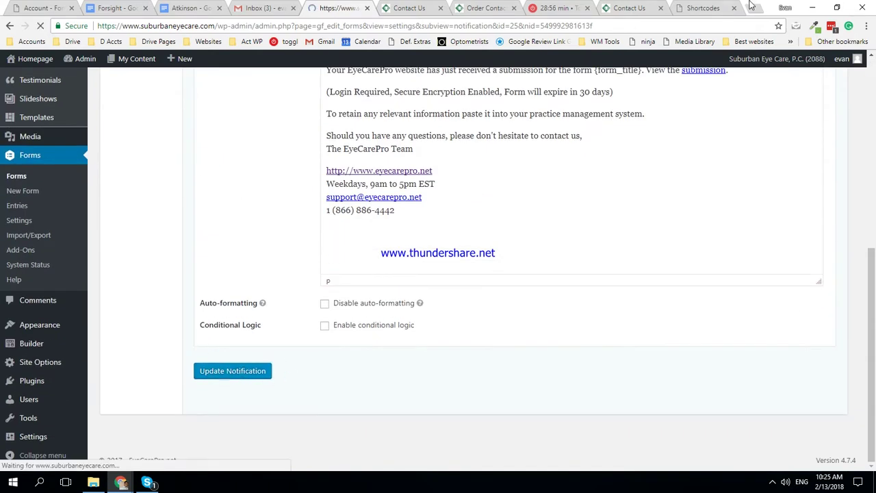
pyautogui.click(728, 9)
pyautogui.click(734, 8)
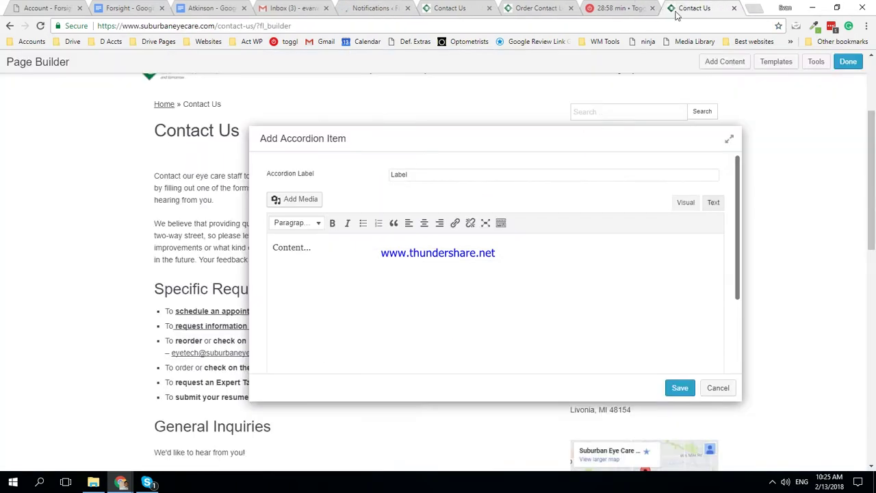
# Step: Label the new accordion item "To Submit your resume for an exciting career in eye care"
pyautogui.doubleClick(402, 175)
pyautogui.write('To Submit your resume')
pyautogui.press('Tab')
pyautogui.moveTo(413, 141); pyautogui.dragTo(543, 120)
pyautogui.click(628, 151)
pyautogui.write('fr an exciting career in eye care')
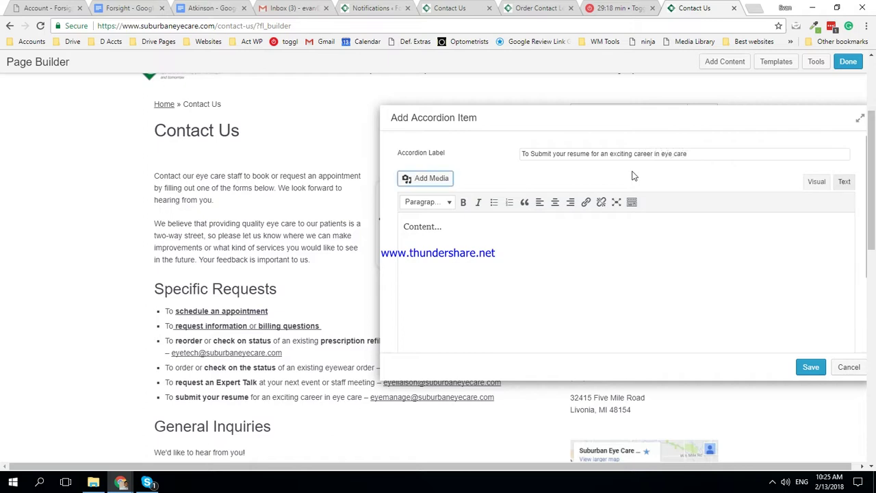
# Step: Replace the item's placeholder content with [gravityform id='25' title='false' description='false'] and save the item and the accordion
pyautogui.tripleClick(480, 264)
pyautogui.press('BackSpace')
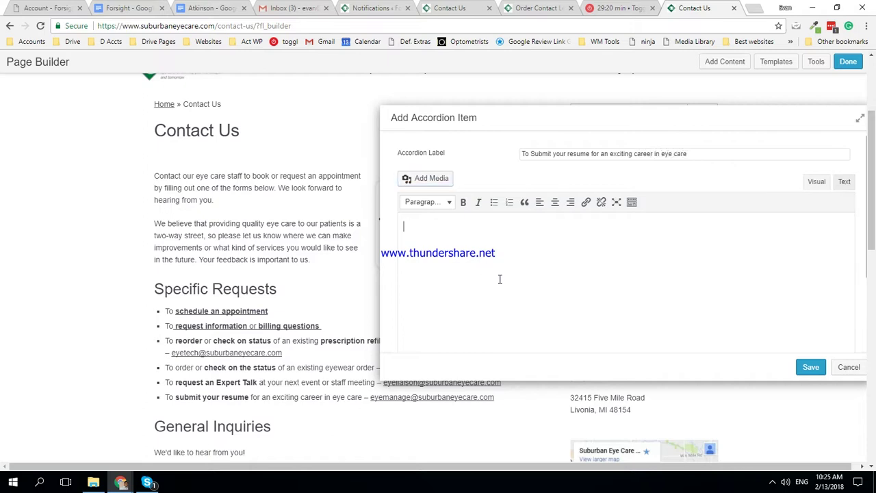
pyautogui.write("[gravityform id='25' title")
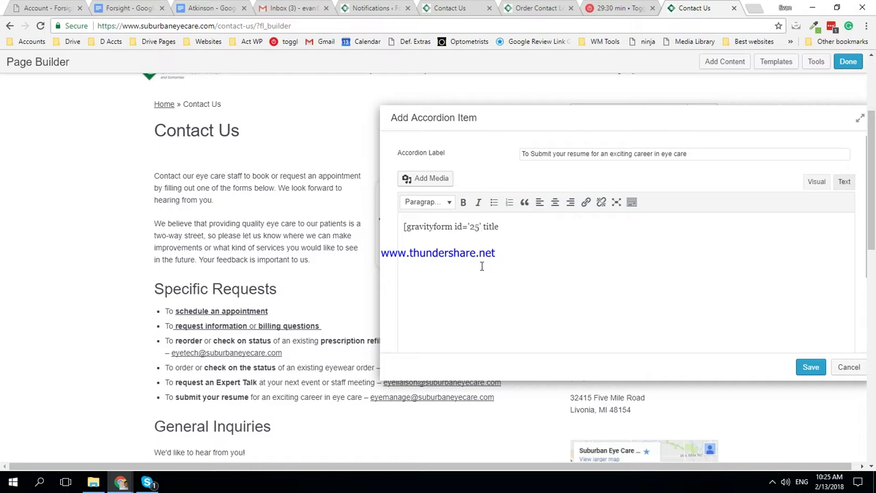
pyautogui.write("alse' description='false']")
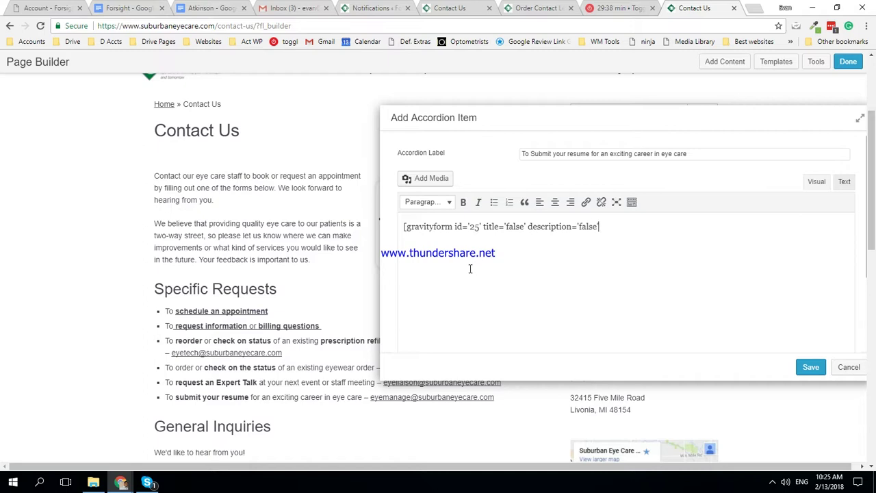
pyautogui.click(809, 366)
pyautogui.click(759, 395)
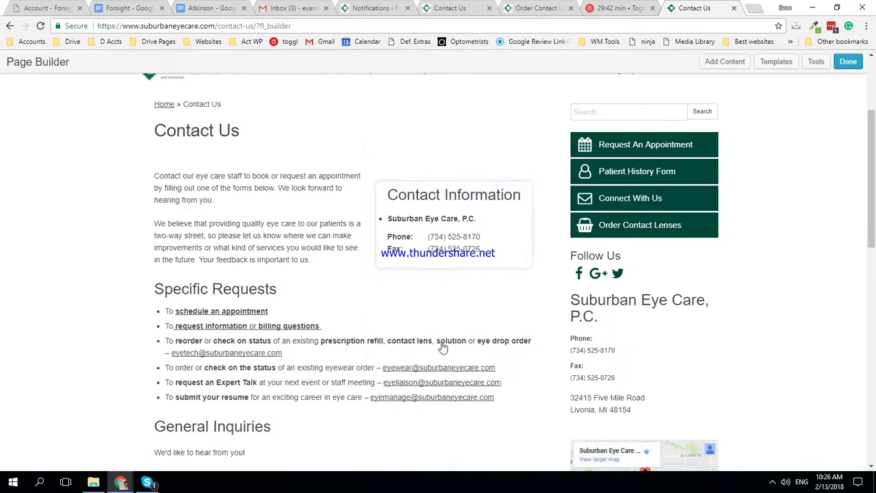
# Step: Copy the General Inquiries heading with its form shortcode from the text module, delete them there, and save the module
pyautogui.scroll(-4, 388, 319)
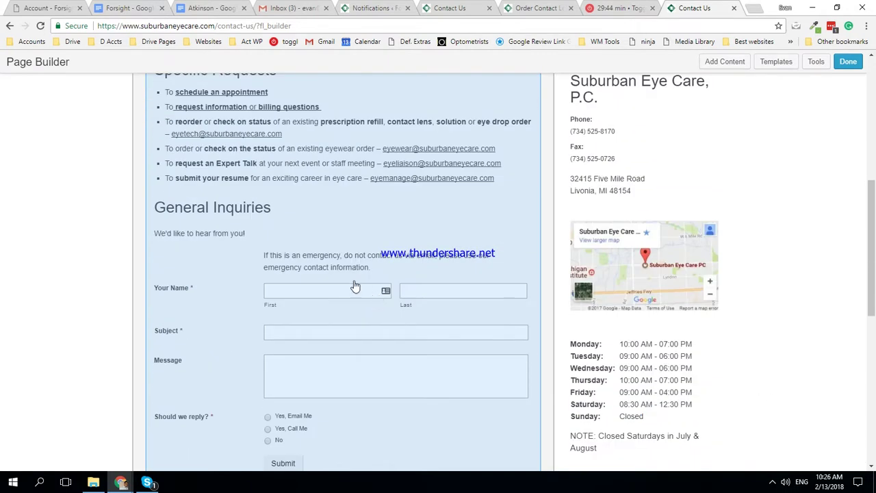
pyautogui.click(353, 281)
pyautogui.scroll(-5, 440, 322)
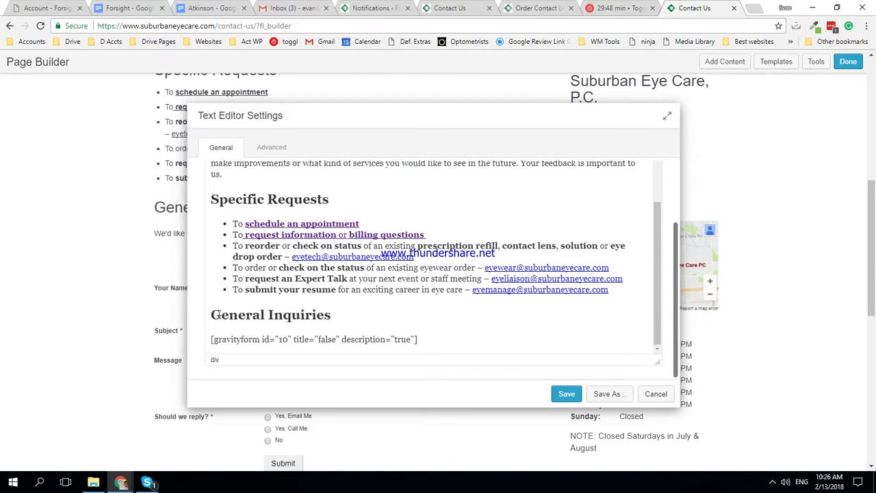
pyautogui.moveTo(212, 314); pyautogui.dragTo(466, 340)
pyautogui.hotkey('ctrl', 'c')
pyautogui.press('Delete')
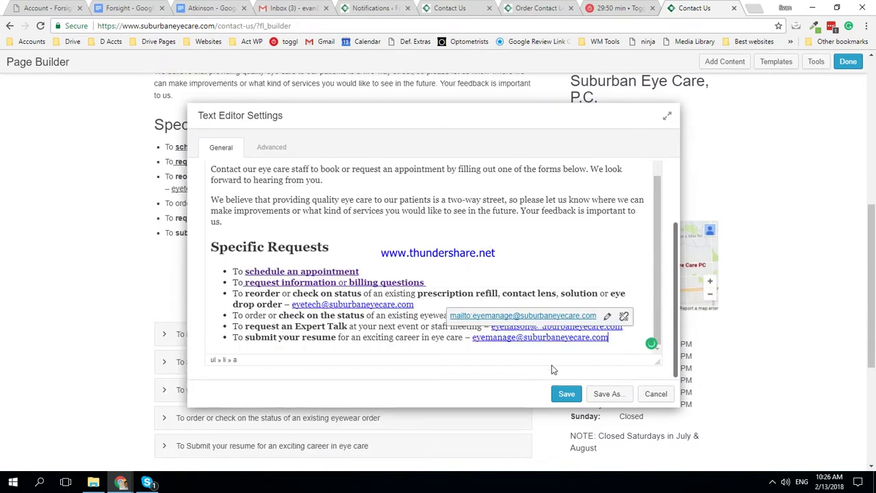
pyautogui.click(567, 393)
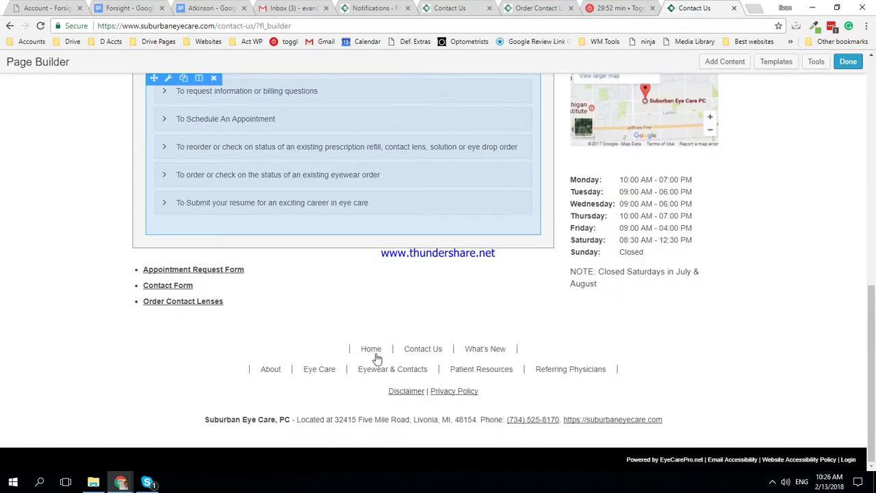
# Step: Add another accordion item labelled "General Inquiries" from the copied text, cutting the form shortcode out of the label
pyautogui.click(359, 271)
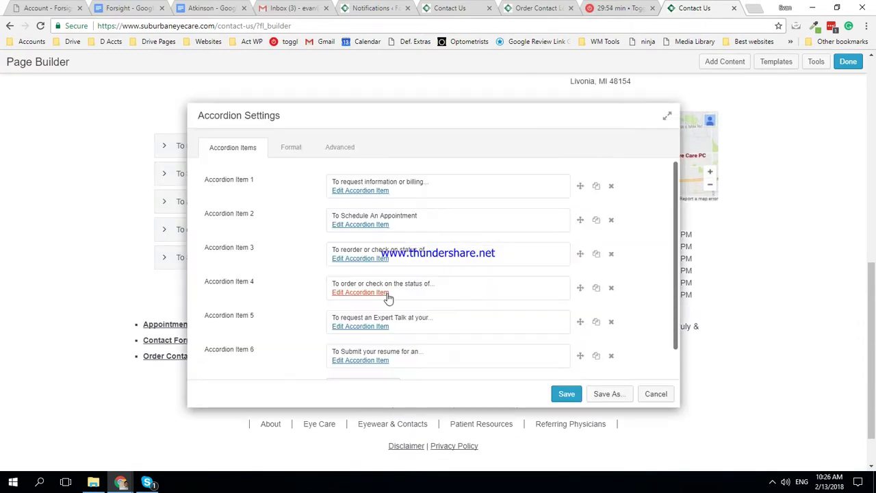
pyautogui.scroll(-1, 523, 342)
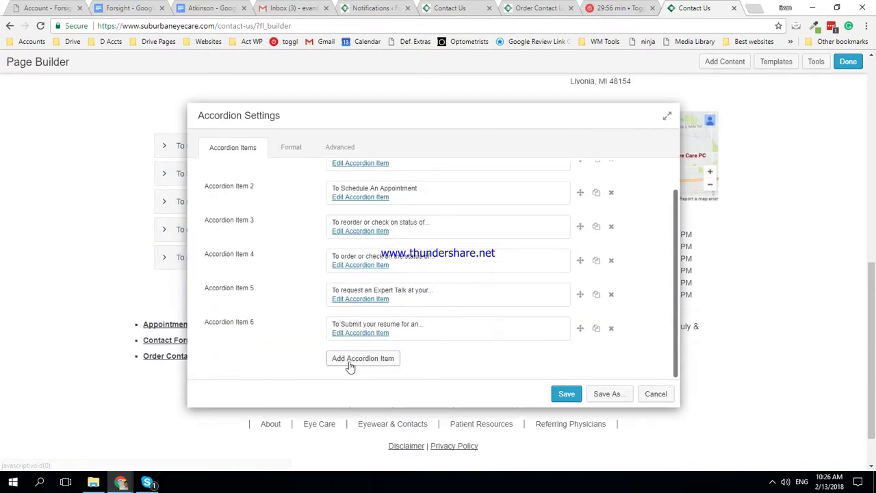
pyautogui.scroll(1, 356, 353)
pyautogui.scroll(-1, 368, 343)
pyautogui.click(366, 360)
pyautogui.click(362, 358)
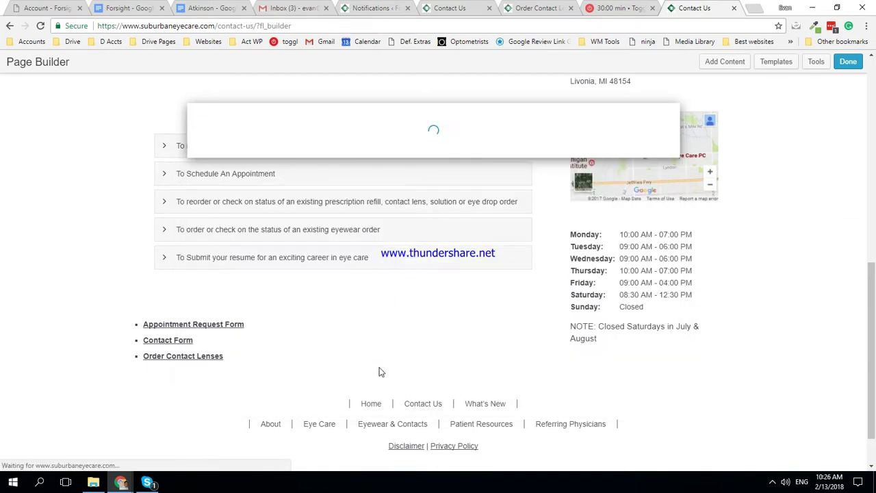
pyautogui.doubleClick(346, 152)
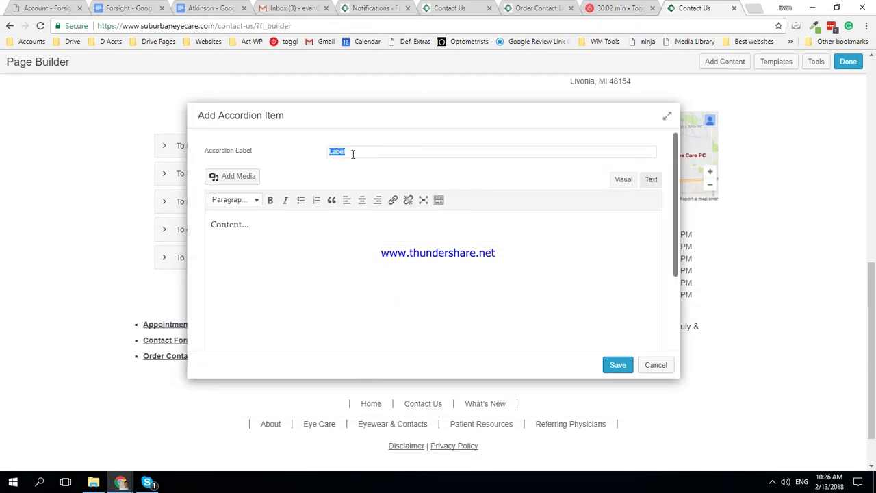
pyautogui.hotkey('ctrl', 'v')
pyautogui.moveTo(380, 151); pyautogui.dragTo(744, 161)
pyautogui.hotkey('ctrl', 'x')
# Step: Insert the cut [gravityform id="10" title="false" description="true"] shortcode as the General Inquiries item's content and save the item and accordion
pyautogui.click(401, 268)
pyautogui.hotkey('ctrl', 'v')
pyautogui.click(617, 366)
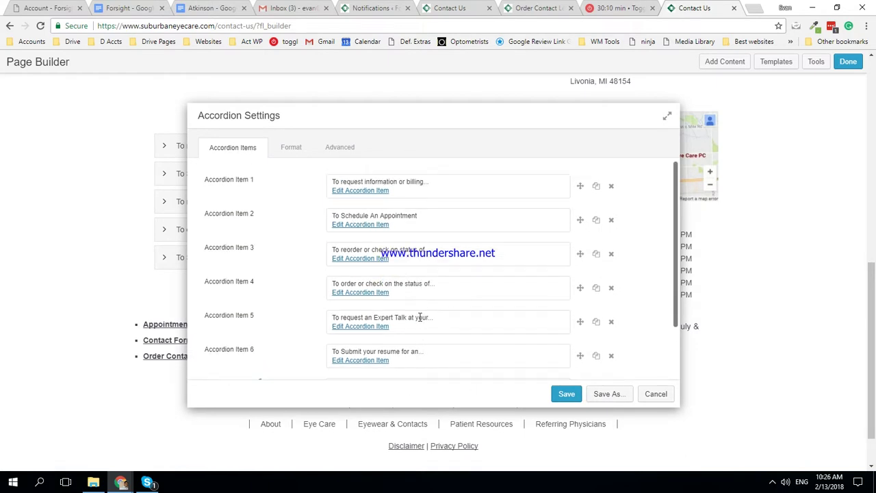
pyautogui.click(567, 396)
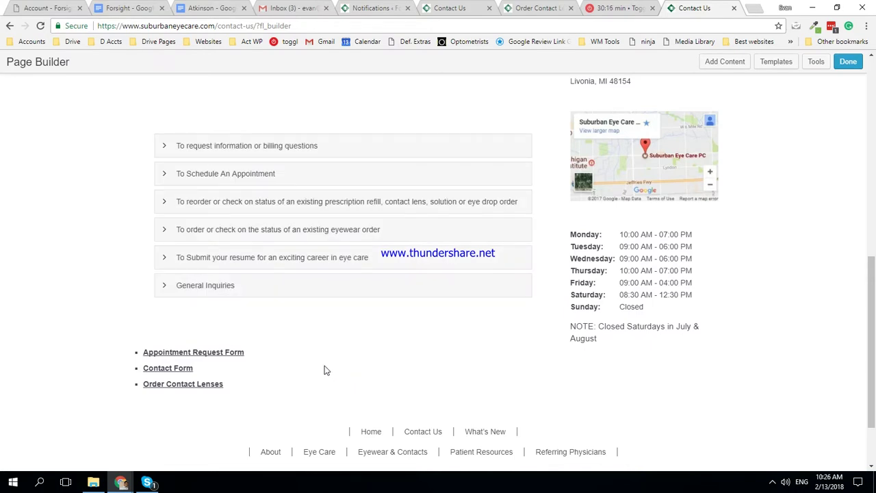
# Step: Delete the bulleted request list and the Specific Requests heading from the intro text module and save it
pyautogui.scroll(3, 326, 370)
pyautogui.scroll(2, 326, 370)
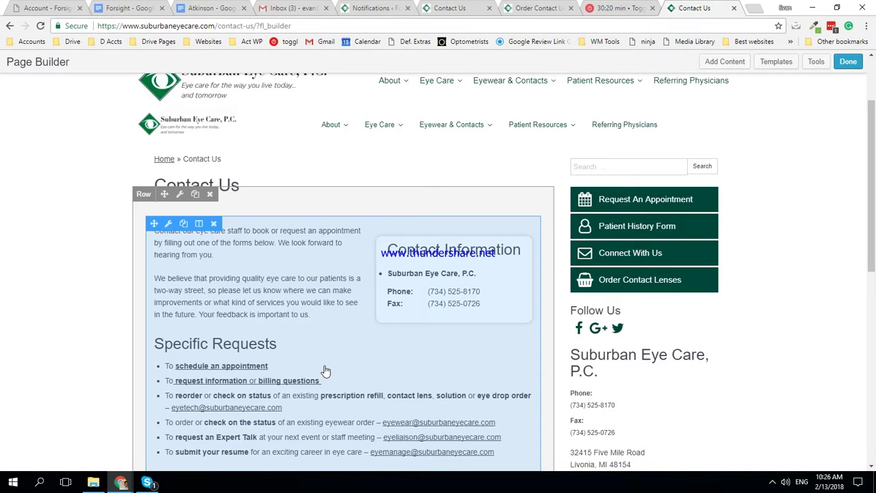
pyautogui.click(326, 370)
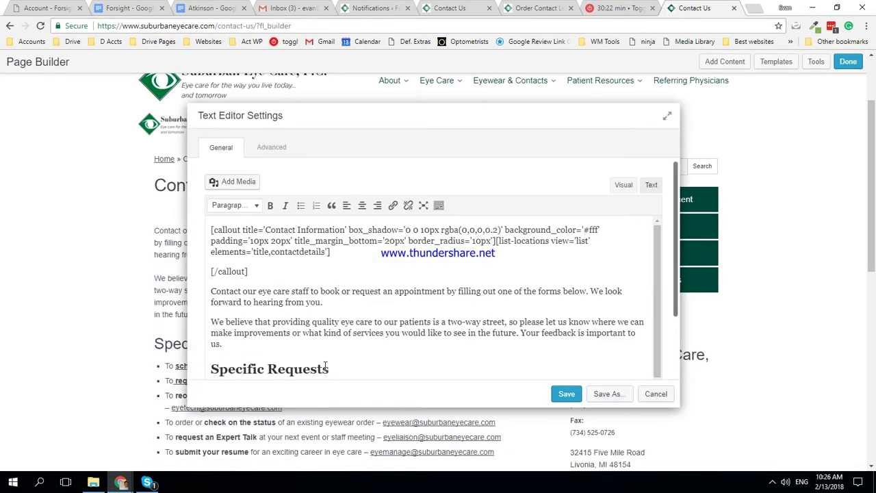
pyautogui.scroll(-3, 298, 336)
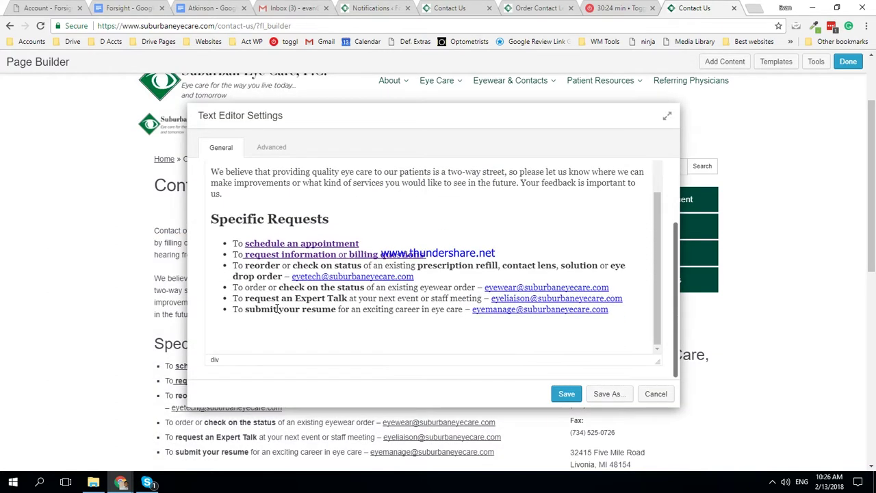
pyautogui.moveTo(233, 243); pyautogui.dragTo(648, 332)
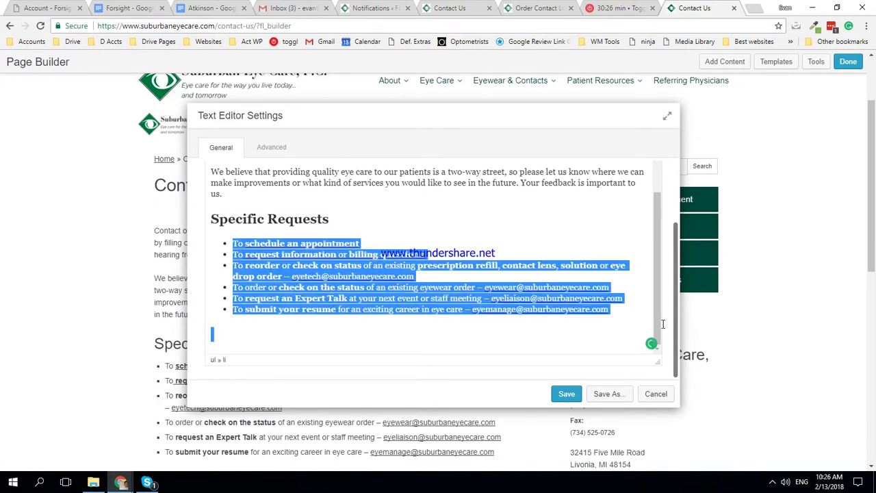
pyautogui.press('BackSpace')
pyautogui.press('BackSpace')
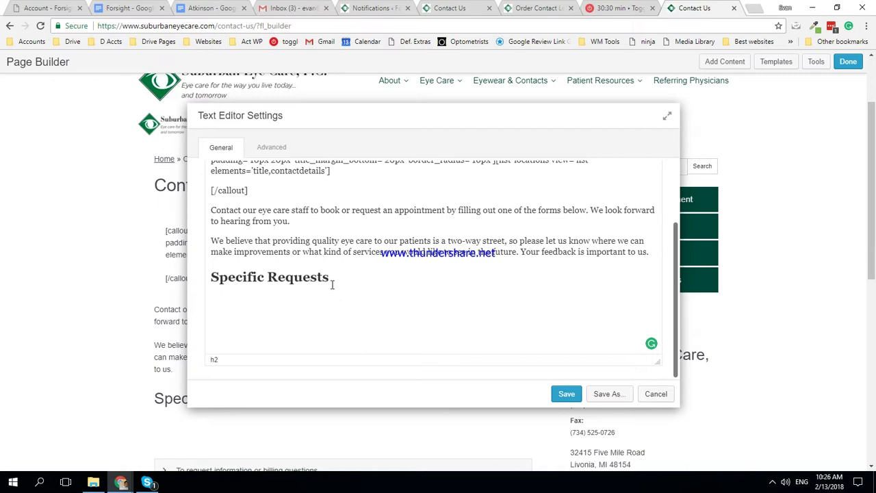
pyautogui.moveTo(331, 285); pyautogui.dragTo(142, 287)
pyautogui.press('BackSpace')
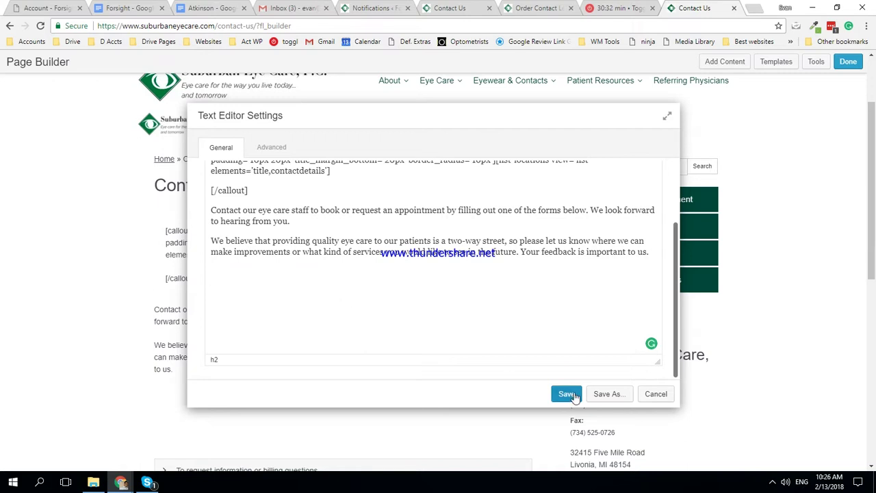
pyautogui.click(567, 394)
# Step: Add a Heading module reading "Specific Requests" between the intro text and the accordion, and save it
pyautogui.scroll(-2, 461, 393)
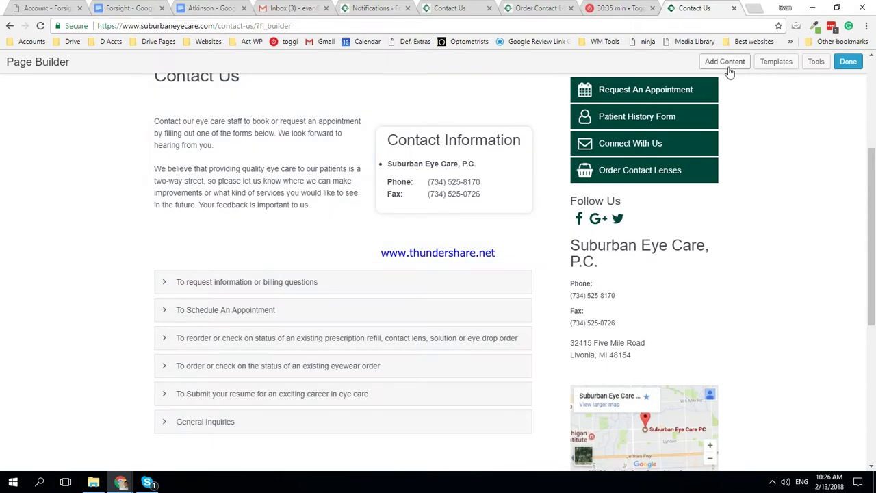
pyautogui.click(725, 63)
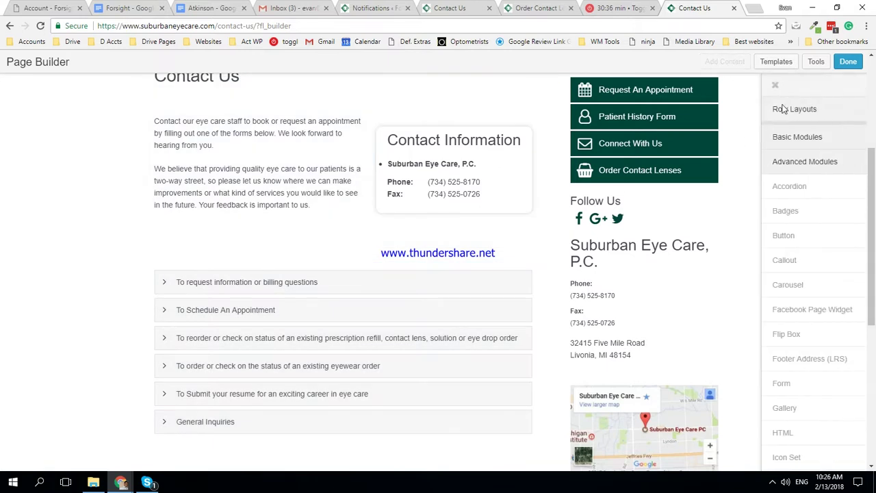
pyautogui.click(786, 137)
pyautogui.moveTo(782, 185); pyautogui.dragTo(324, 360)
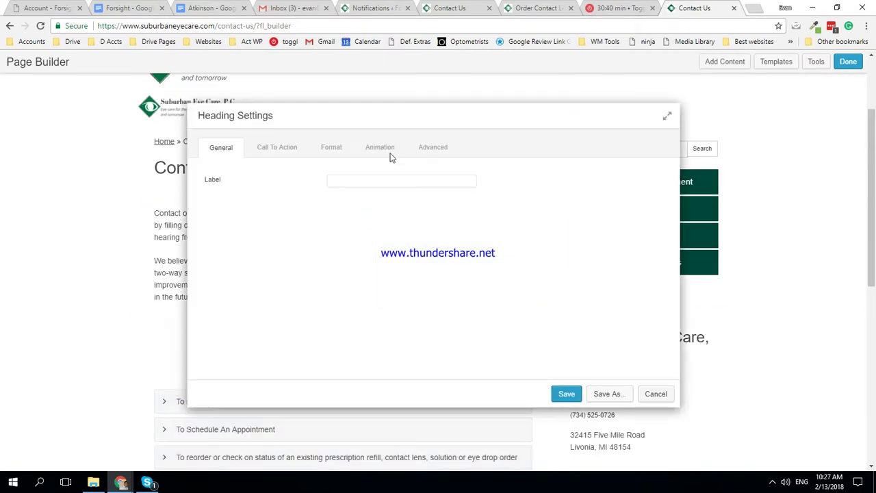
pyautogui.click(388, 179)
pyautogui.write('Specific Requests')
pyautogui.click(567, 394)
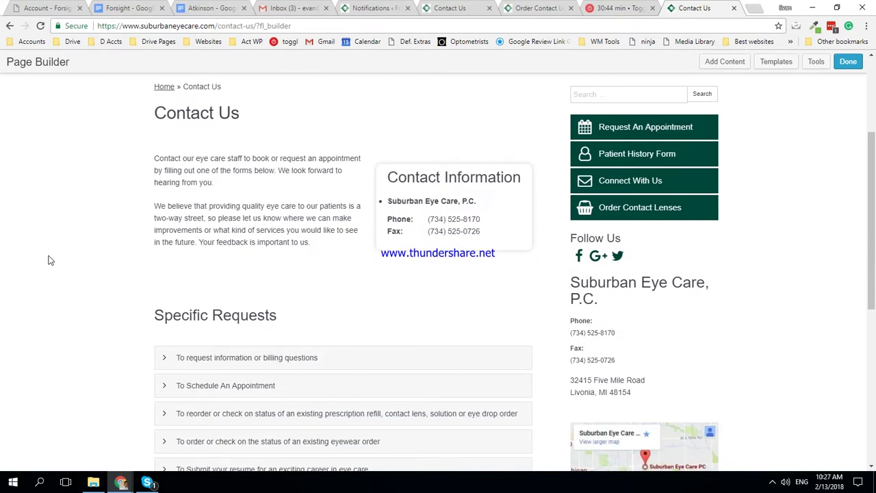
# Step: Finish editing the Contact Us page and publish the changes
pyautogui.scroll(-4, 75, 268)
pyautogui.click(848, 63)
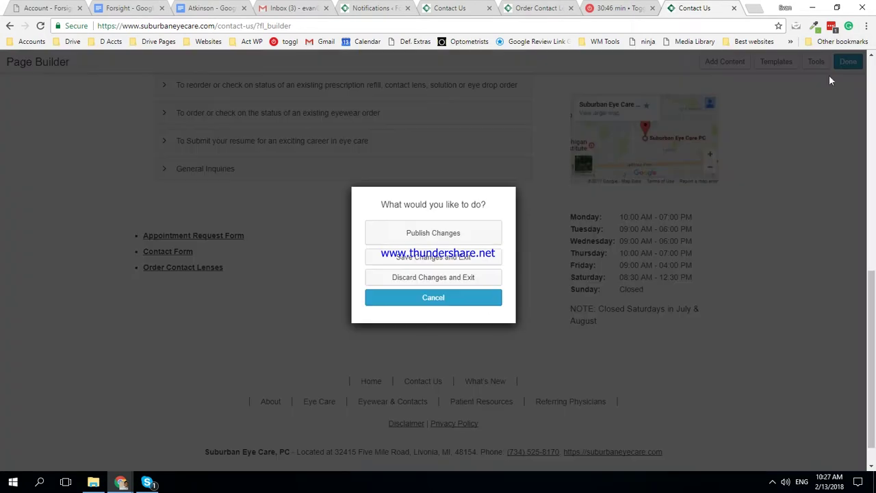
pyautogui.click(410, 234)
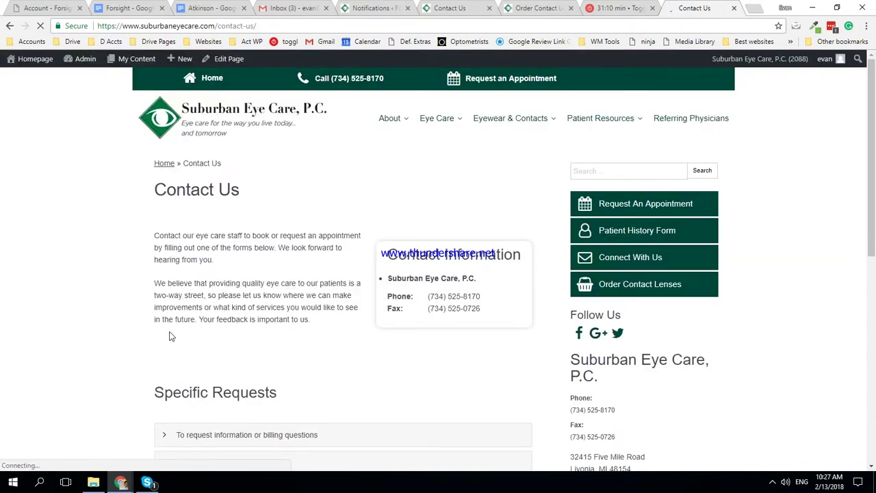
# Step: Check the forms under the information/billing, appointment, and reorder/status accordion items on the published page
pyautogui.scroll(-3, 172, 336)
pyautogui.click(221, 217)
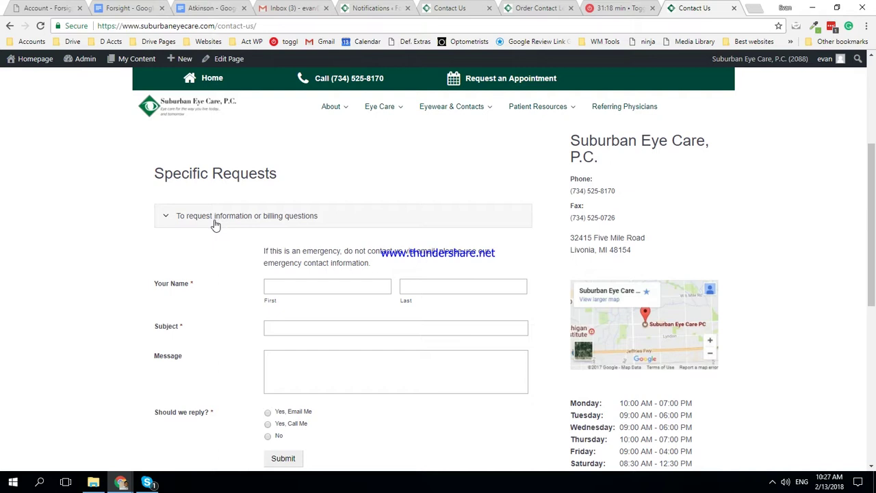
pyautogui.click(215, 224)
pyautogui.click(211, 243)
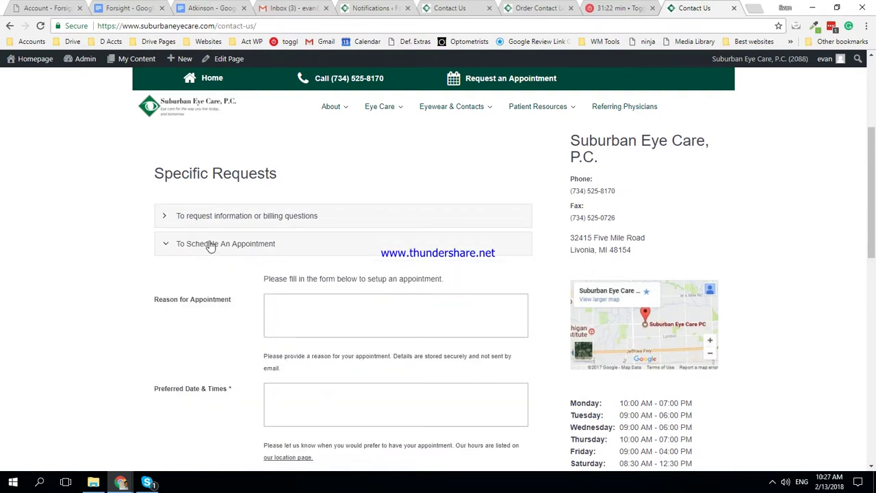
pyautogui.click(210, 245)
pyautogui.scroll(-1, 206, 257)
pyautogui.click(212, 224)
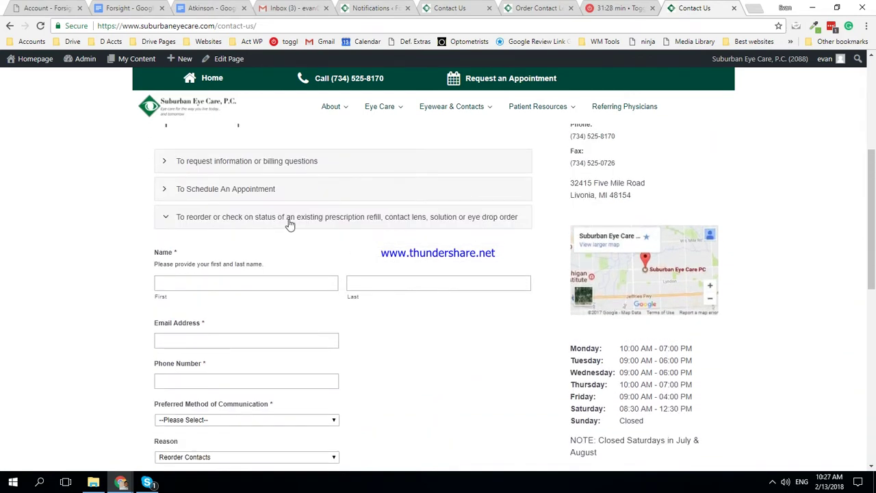
# Step: Inspect the Preferred Method of Communication and Reason choices in the reorder form
pyautogui.scroll(-2, 219, 240)
pyautogui.click(221, 309)
pyautogui.click(221, 309)
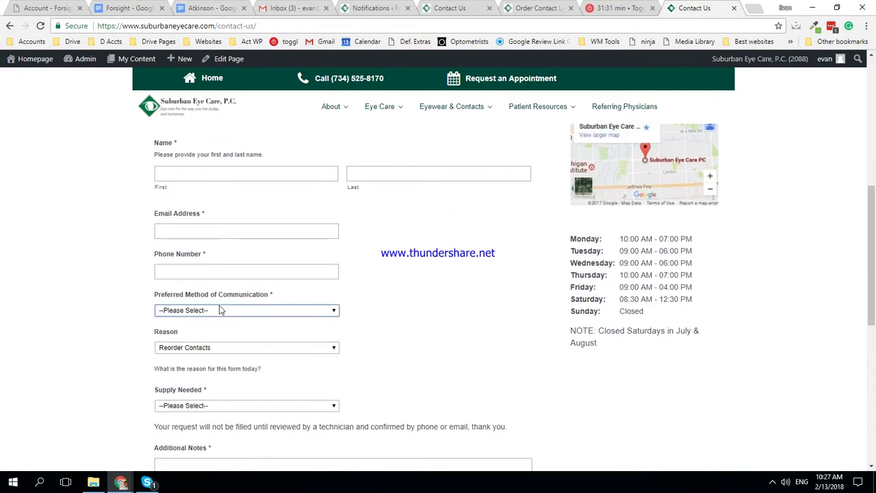
pyautogui.click(208, 348)
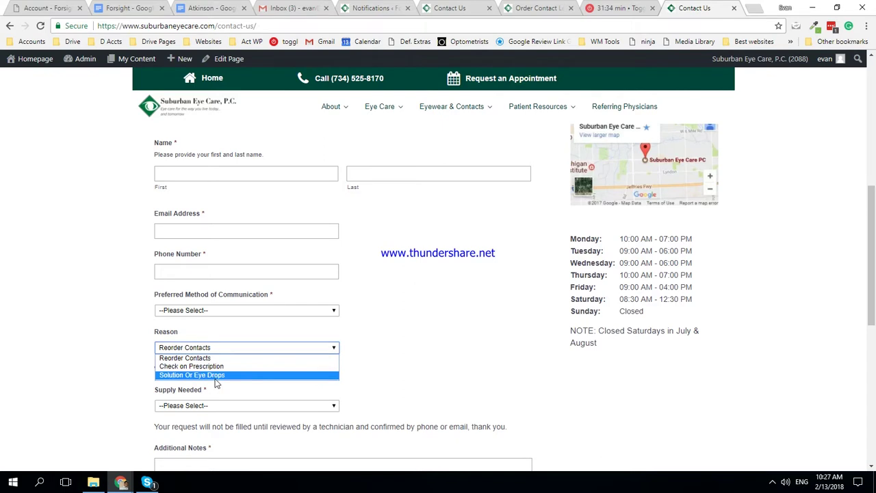
pyautogui.click(168, 333)
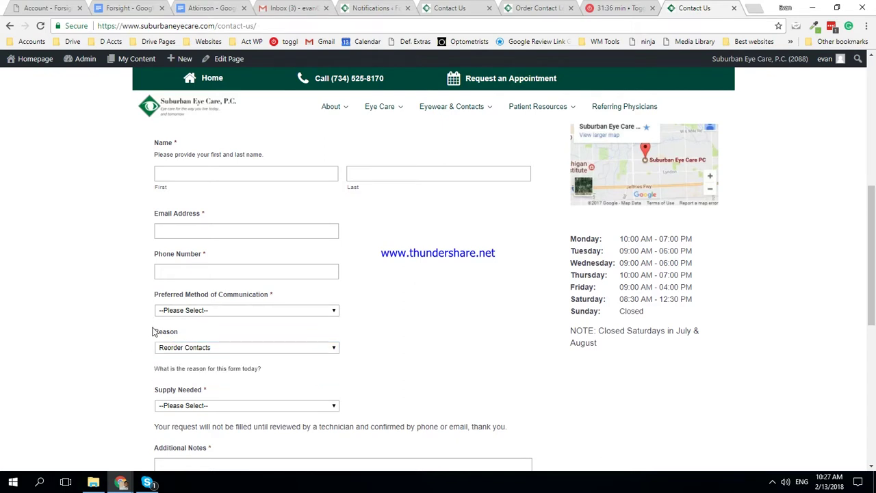
# Step: Inspect the Supply Needed and Reason choices in the reorder form, trying the Check on Prescription reason
pyautogui.scroll(-2, 161, 317)
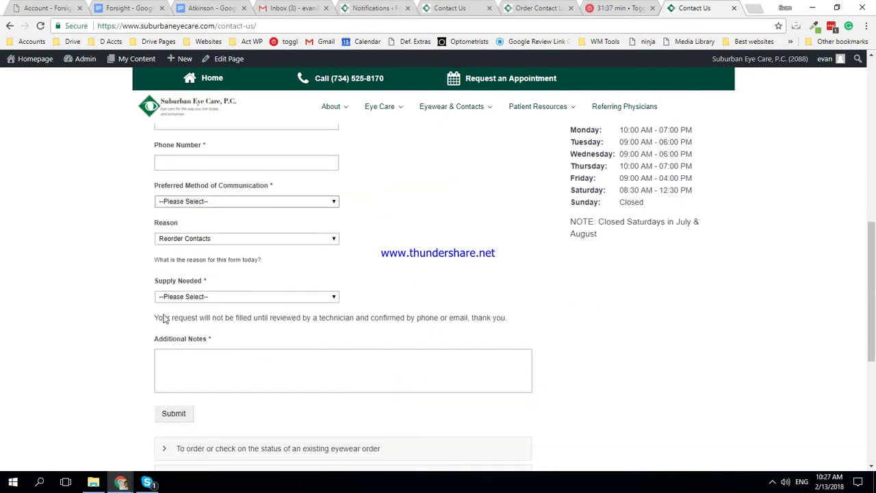
pyautogui.click(199, 296)
pyautogui.click(184, 303)
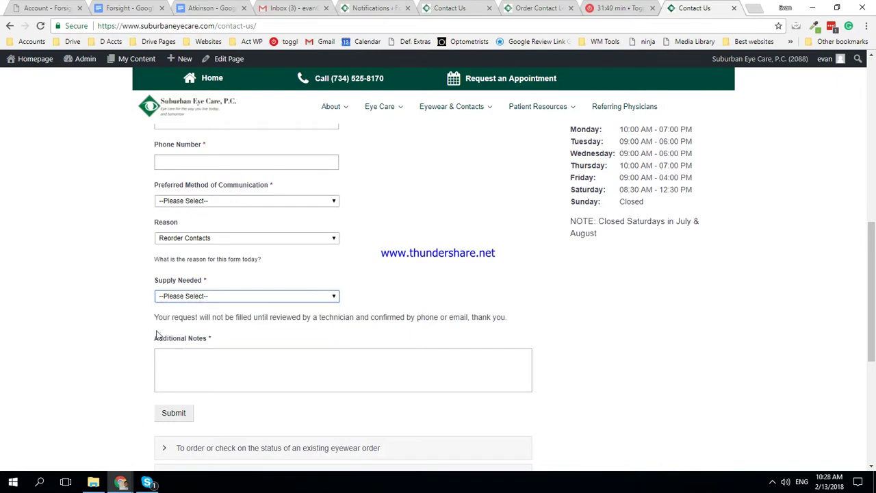
pyautogui.click(197, 237)
pyautogui.click(203, 259)
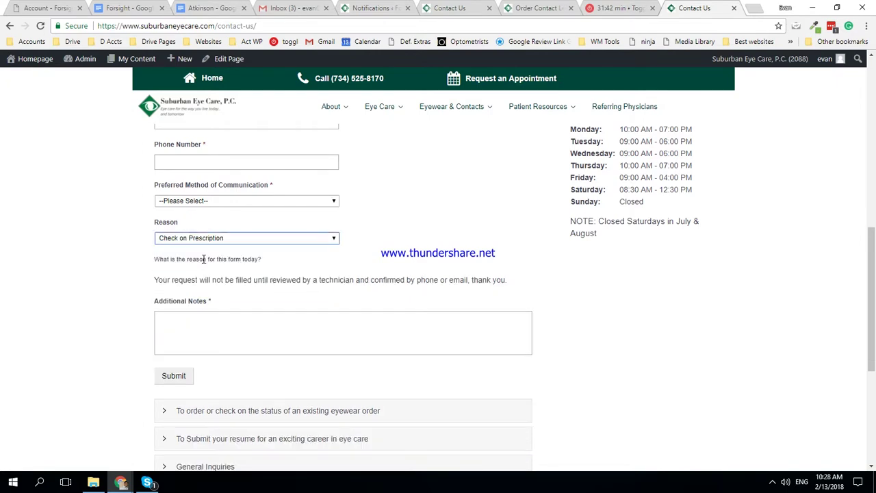
pyautogui.click(206, 241)
pyautogui.click(211, 267)
# Step: Check what appears under the accordion item for ordering or checking the status of an existing eyewear order
pyautogui.scroll(-5, 136, 317)
pyautogui.click(212, 248)
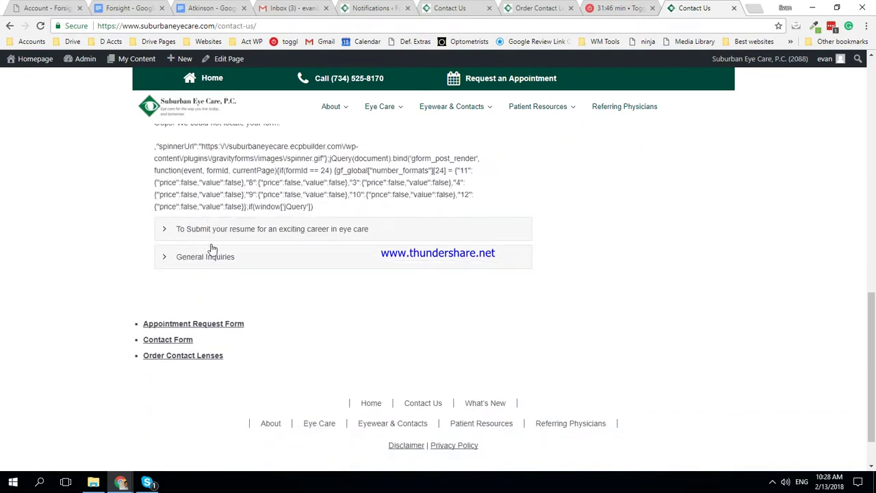
pyautogui.scroll(2, 220, 245)
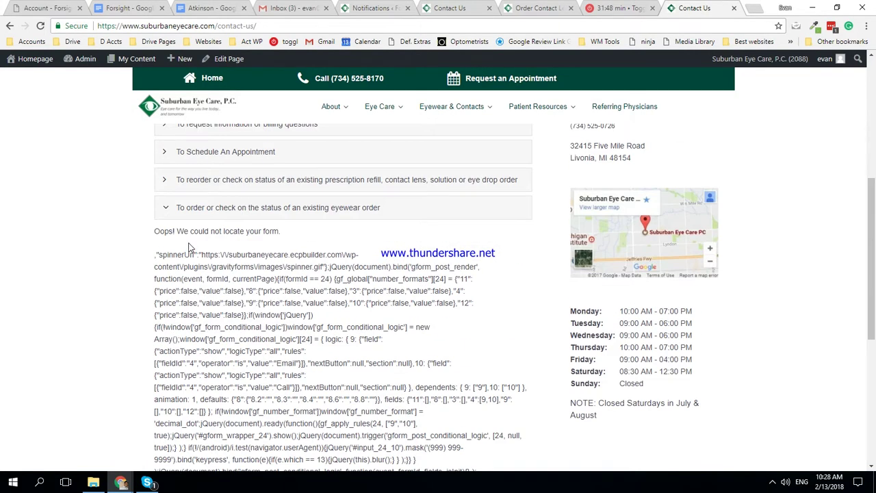
pyautogui.click(225, 217)
pyautogui.click(225, 217)
# Step: Open the Contact Us page in Page Builder and open the existing eyewear order accordion item for editing
pyautogui.click(538, 8)
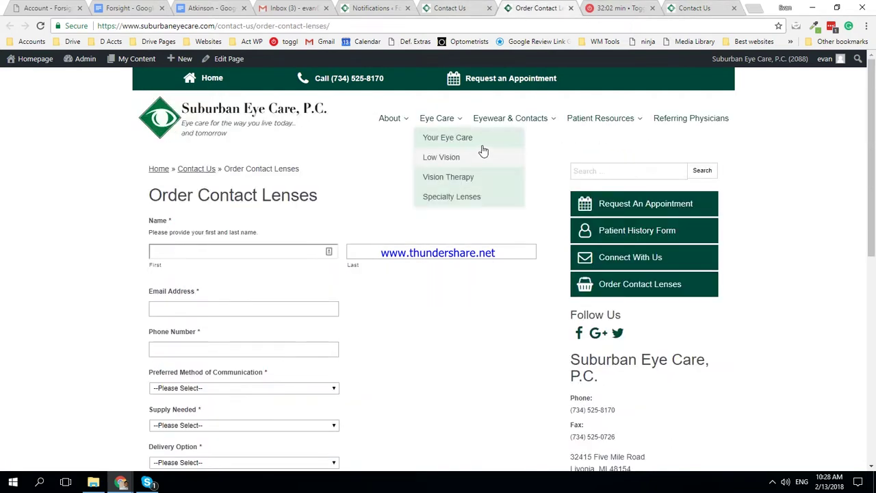
pyautogui.moveTo(237, 65)
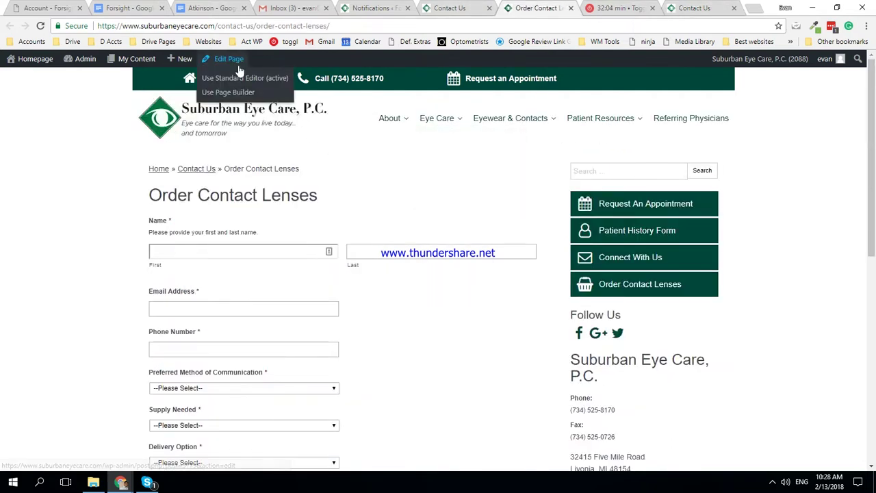
pyautogui.click(201, 168)
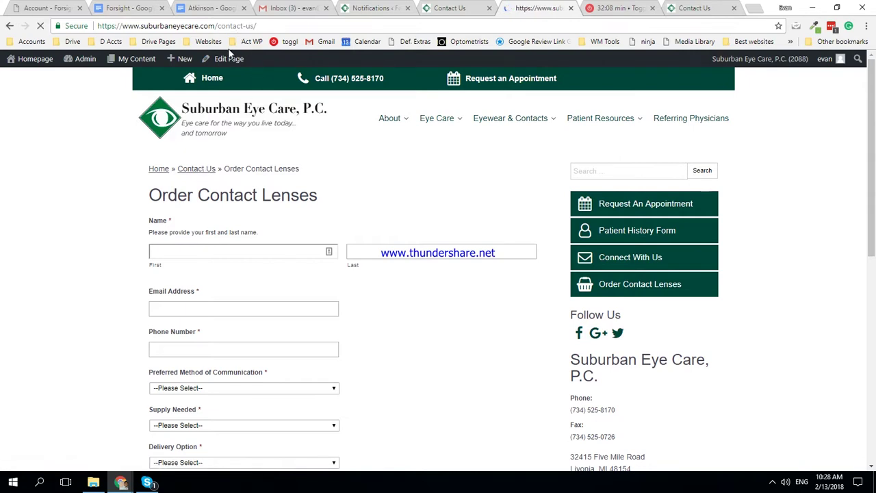
pyautogui.moveTo(241, 66)
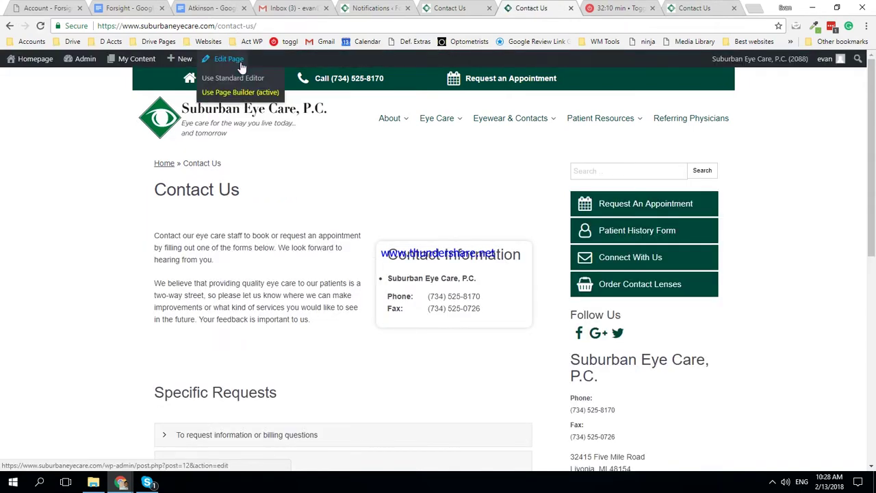
pyautogui.click(240, 92)
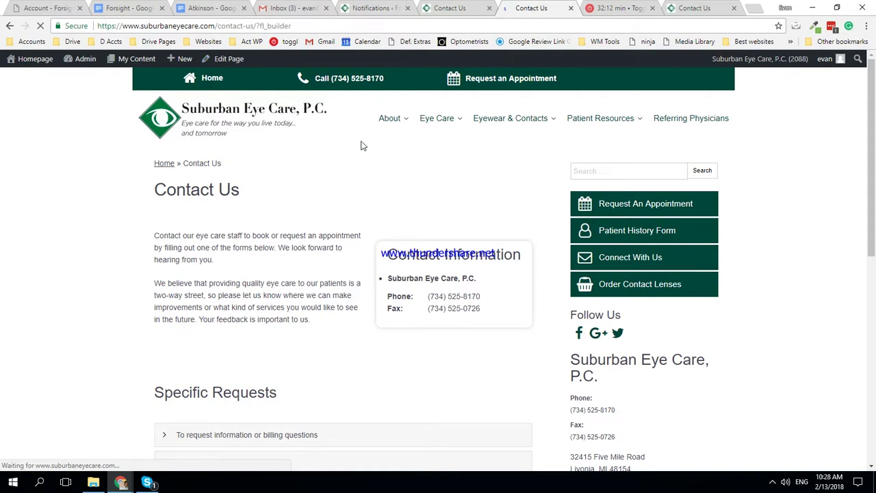
pyautogui.scroll(-5, 359, 149)
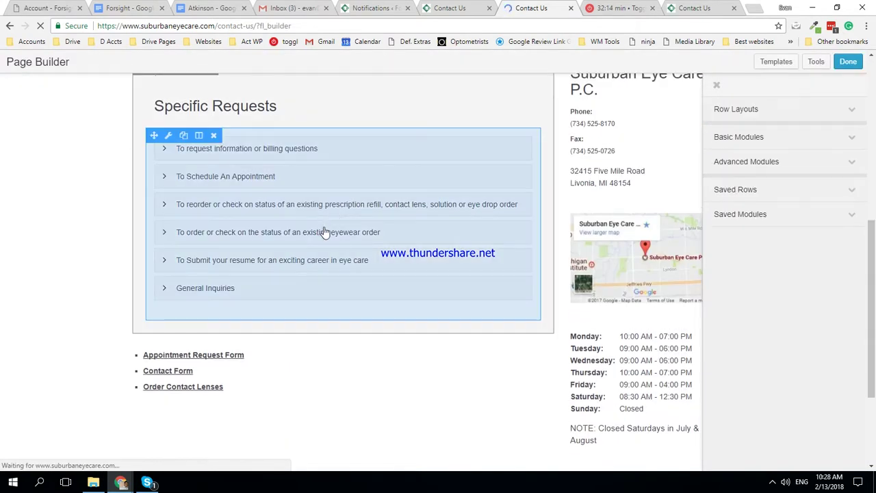
pyautogui.click(326, 232)
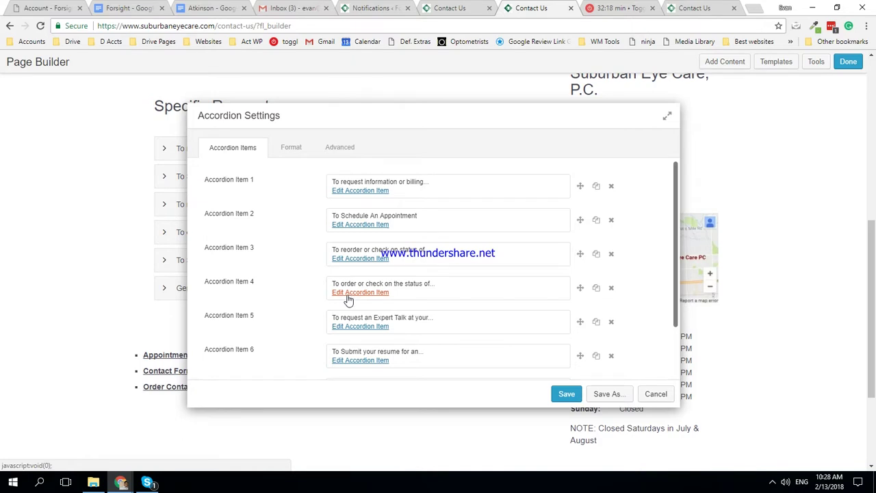
pyautogui.click(349, 301)
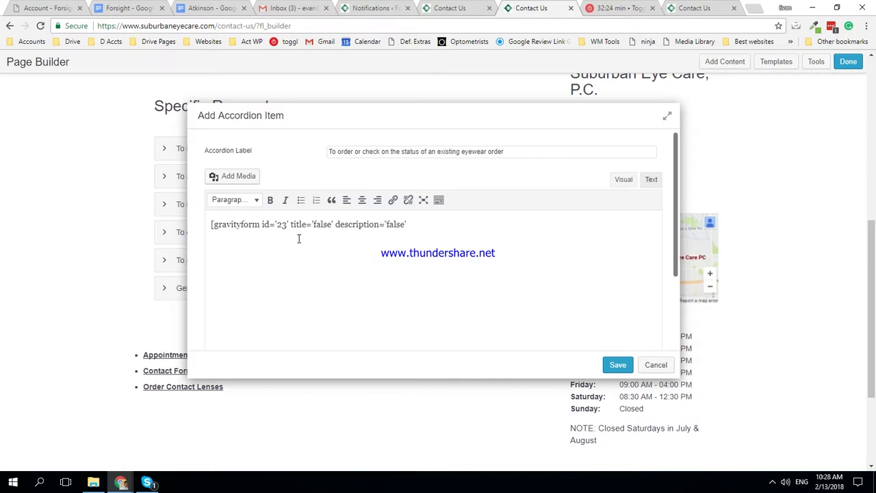
# Step: Reload the published Contact Us page and recheck the content under the existing eyewear order item
pyautogui.click(464, 7)
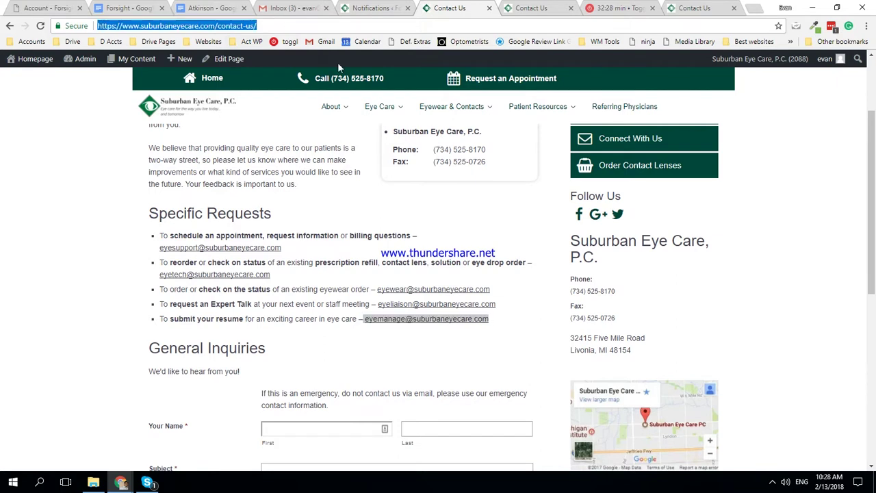
pyautogui.press('F5')
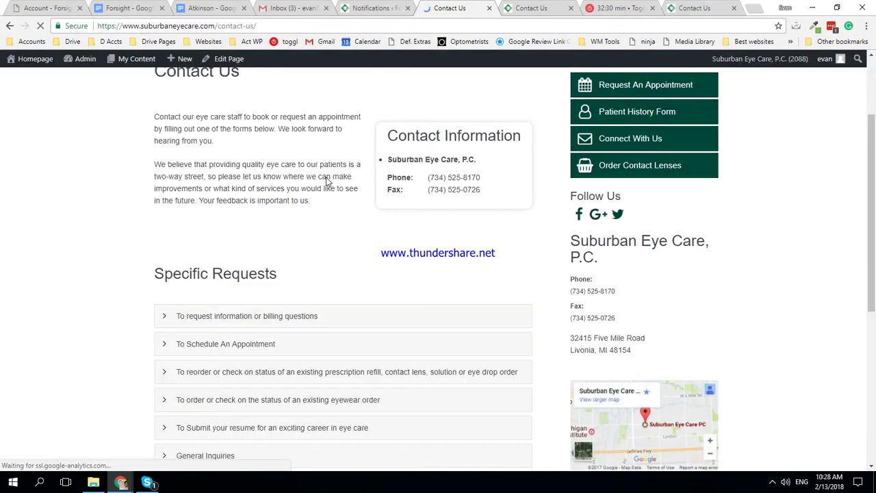
pyautogui.scroll(-2, 291, 214)
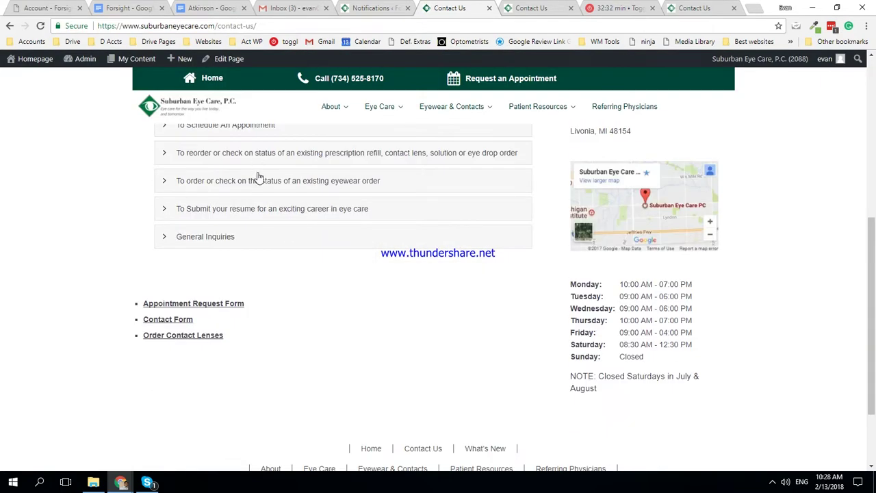
pyautogui.click(259, 183)
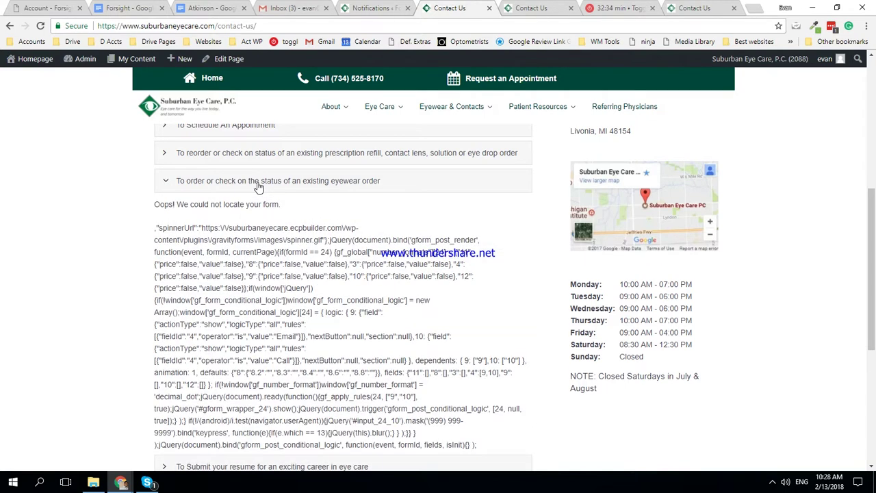
pyautogui.click(259, 184)
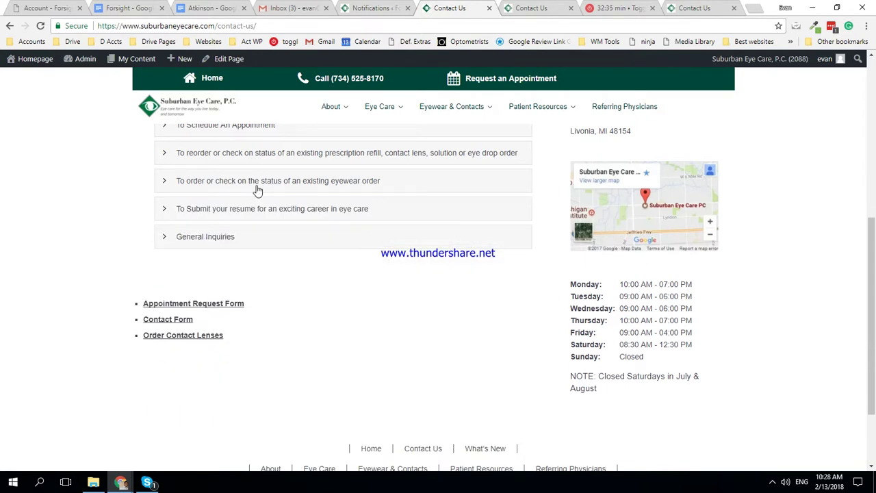
# Step: Find the Check Status On Existing Eye Wear Order form in the site's forms list and open it for editing
pyautogui.click(360, 8)
pyautogui.click(24, 273)
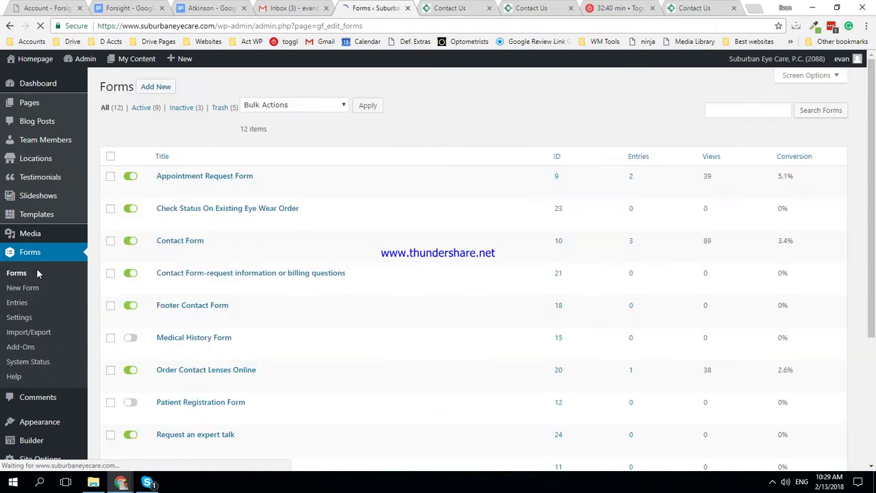
pyautogui.scroll(-1, 110, 260)
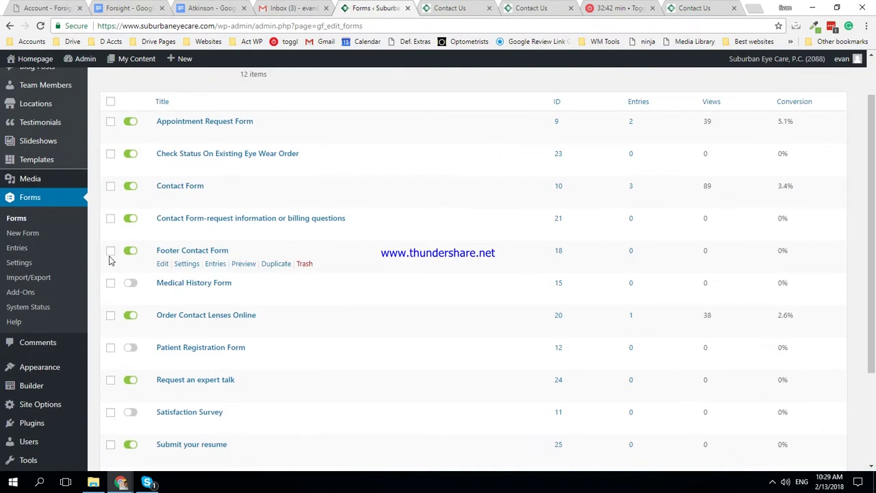
pyautogui.scroll(-2, 110, 260)
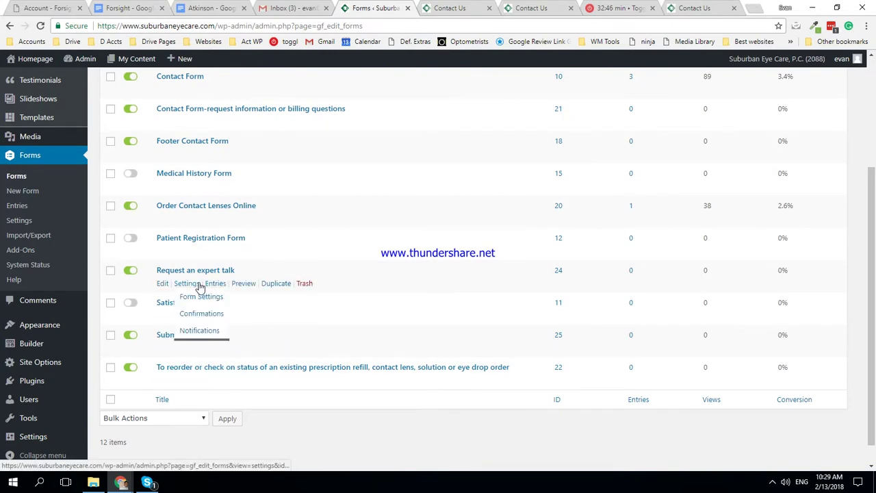
pyautogui.scroll(1, 190, 236)
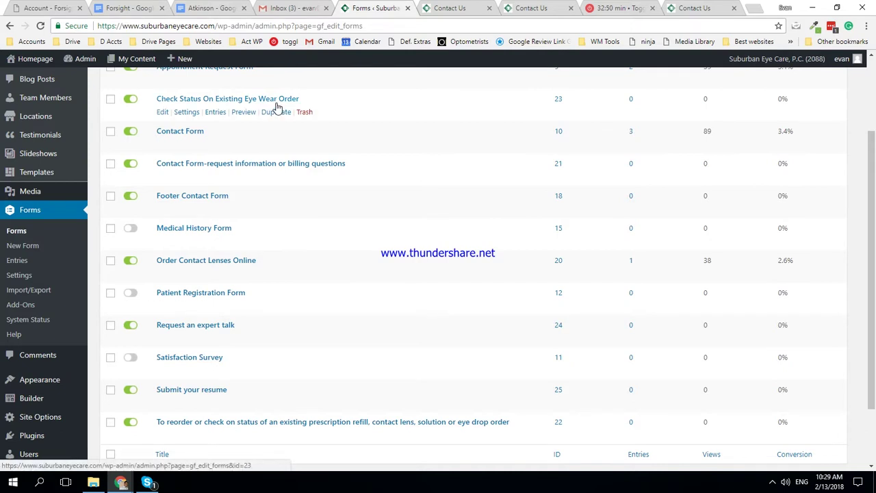
pyautogui.click(277, 101)
# Step: Save the eyewear order accordion item and the accordion settings, and publish the Contact Us page
pyautogui.click(695, 7)
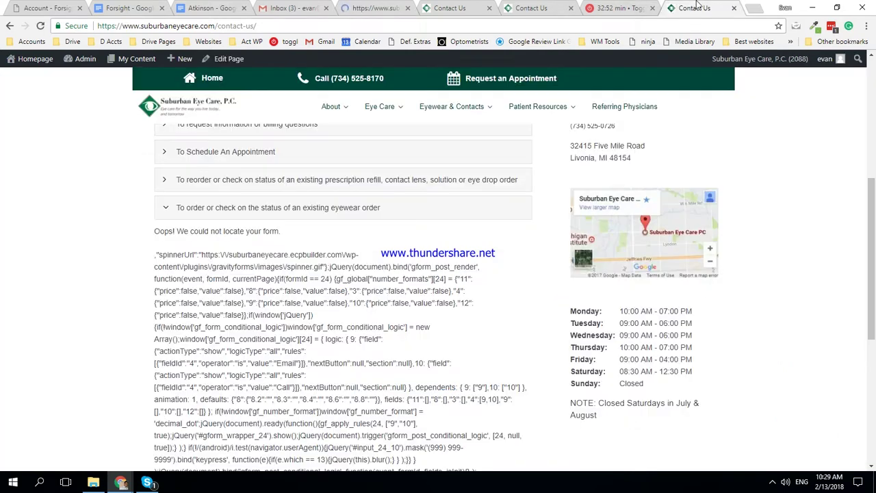
pyautogui.click(532, 8)
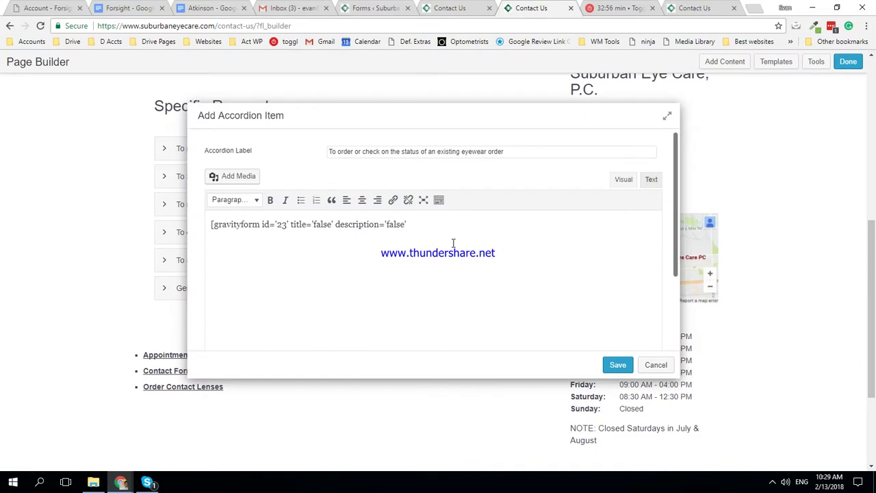
pyautogui.click(618, 365)
pyautogui.click(567, 394)
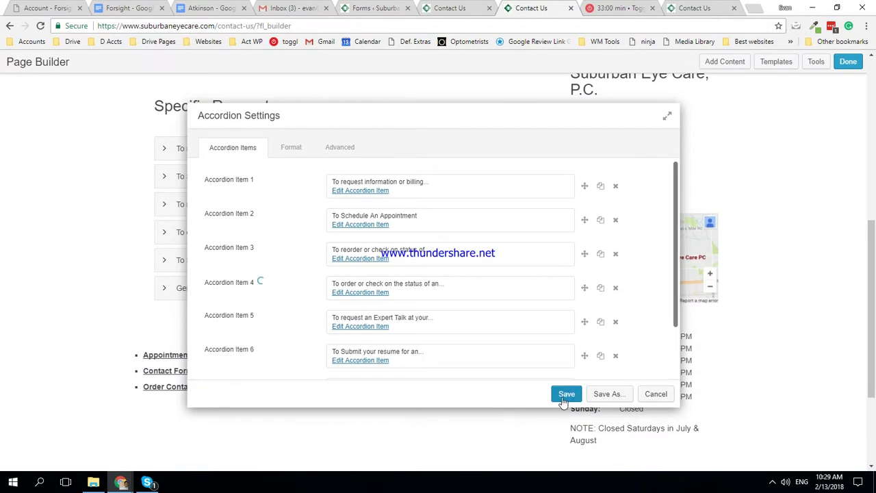
pyautogui.click(848, 61)
pyautogui.click(462, 240)
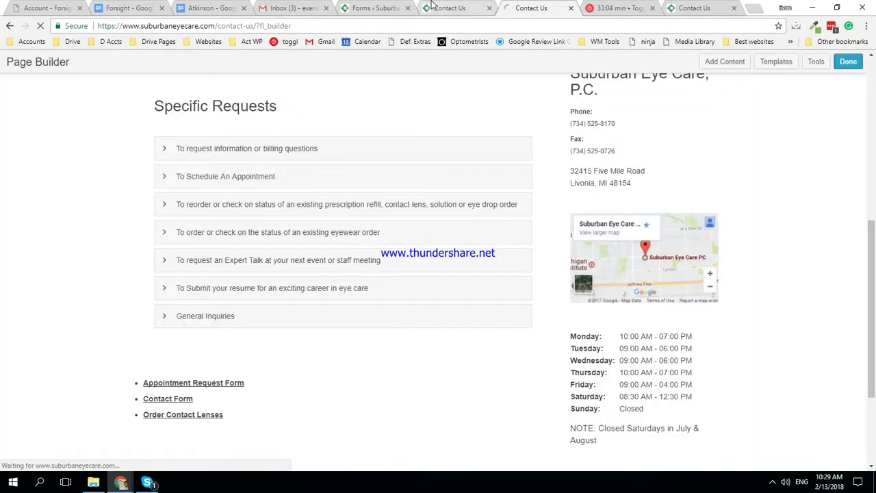
# Step: Refresh the live Contact Us page and verify the form embedded under the existing eyewear order item
pyautogui.click(444, 9)
pyautogui.click(434, 29)
pyautogui.click(826, 60)
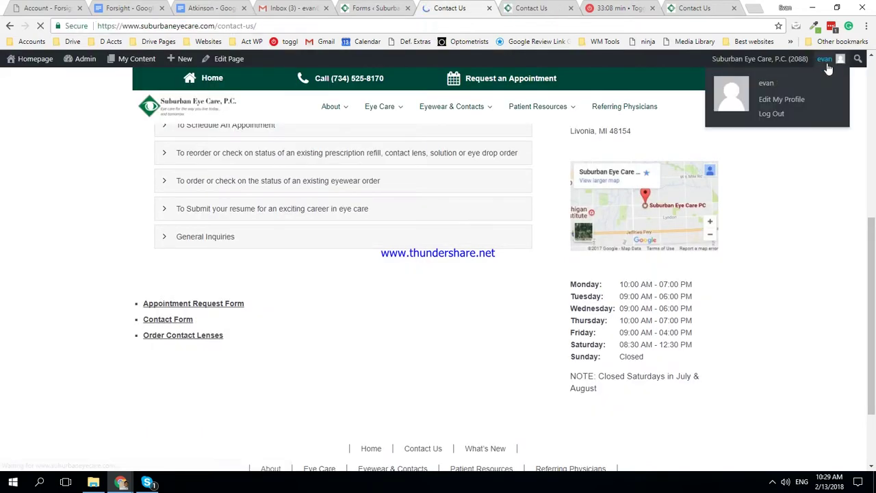
pyautogui.click(342, 187)
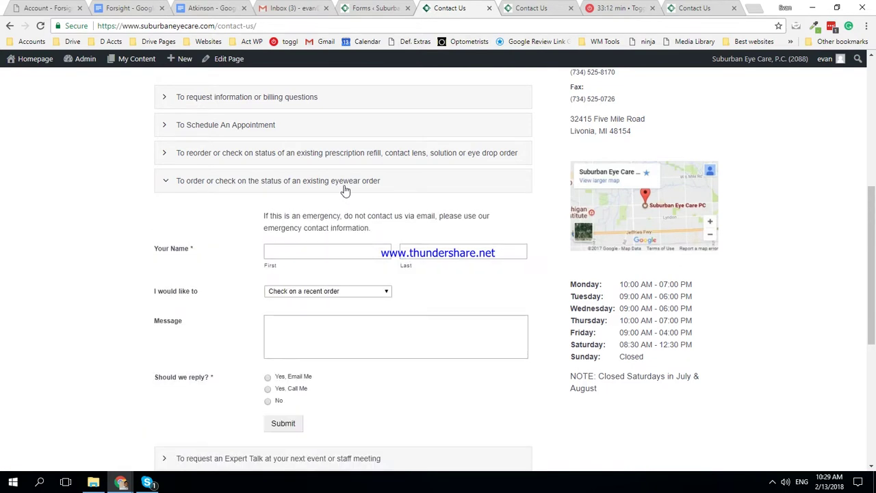
pyautogui.click(346, 189)
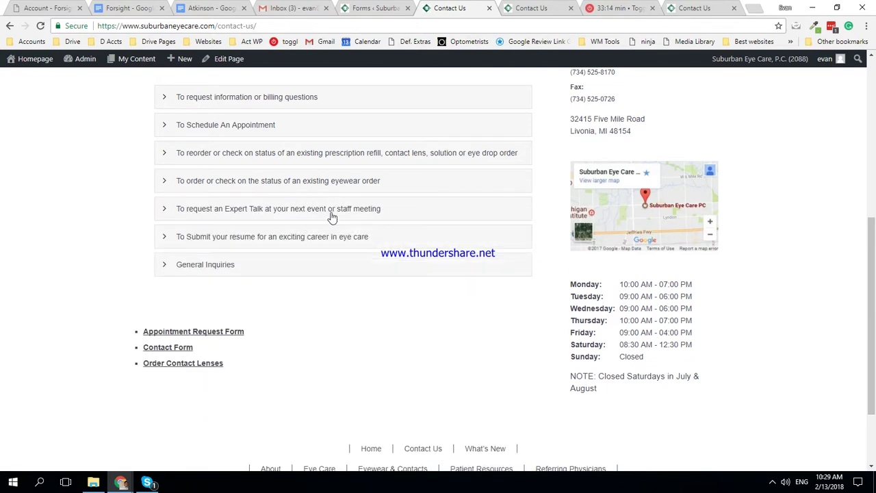
# Step: Check the forms under the Expert Talk, resume submission, and General Inquiries accordion items
pyautogui.click(332, 215)
pyautogui.click(331, 214)
pyautogui.click(326, 235)
pyautogui.click(324, 232)
pyautogui.click(318, 264)
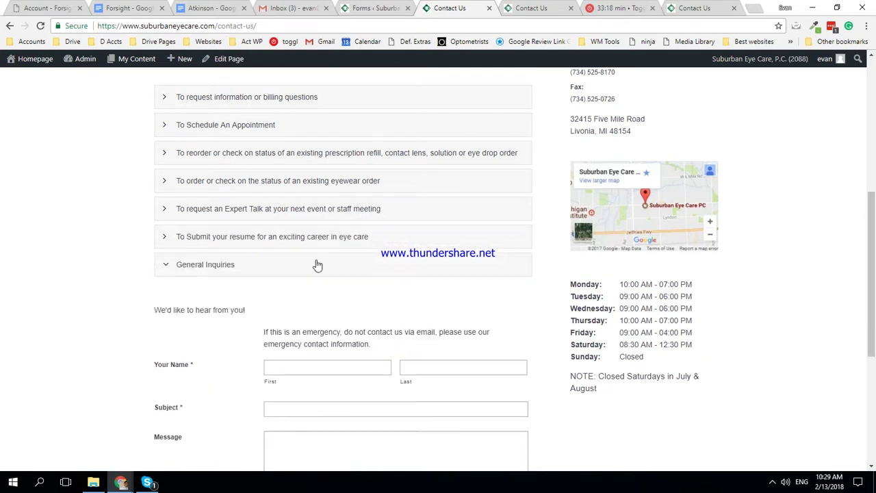
pyautogui.click(317, 265)
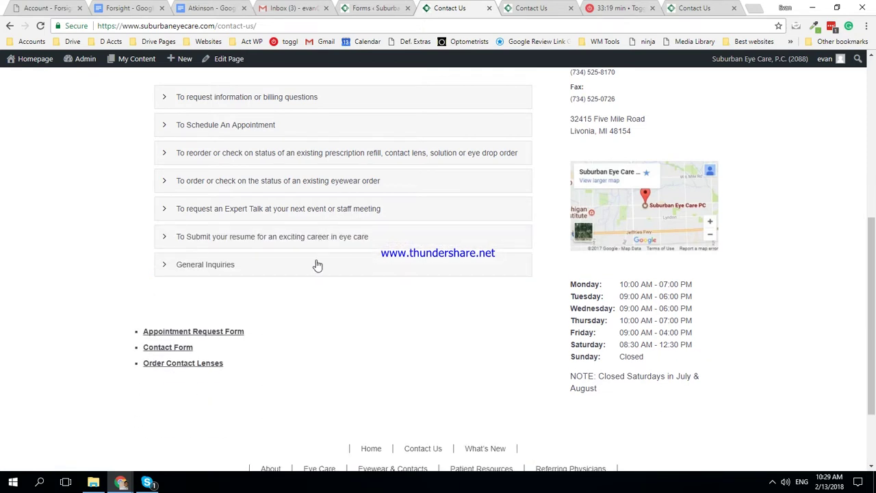
# Step: Delete the emergency contact notice from the HTML field's content in the Check Status On Existing Eye Wear Order form
pyautogui.click(399, 5)
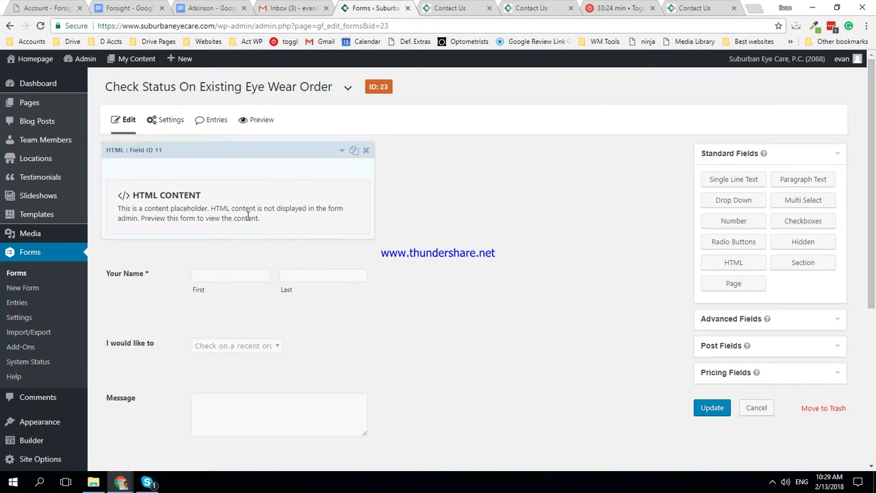
pyautogui.scroll(-3, 179, 178)
pyautogui.scroll(3, 184, 173)
pyautogui.click(185, 173)
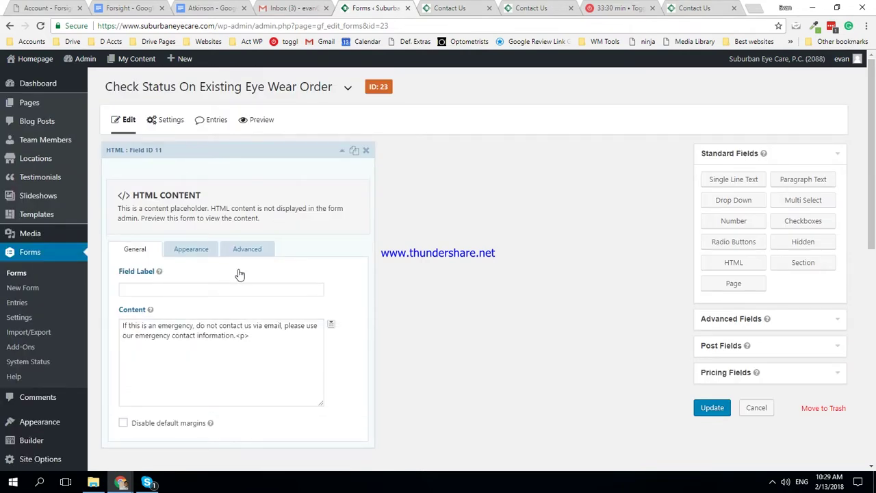
pyautogui.click(272, 345)
pyautogui.hotkey('ctrl', 'a')
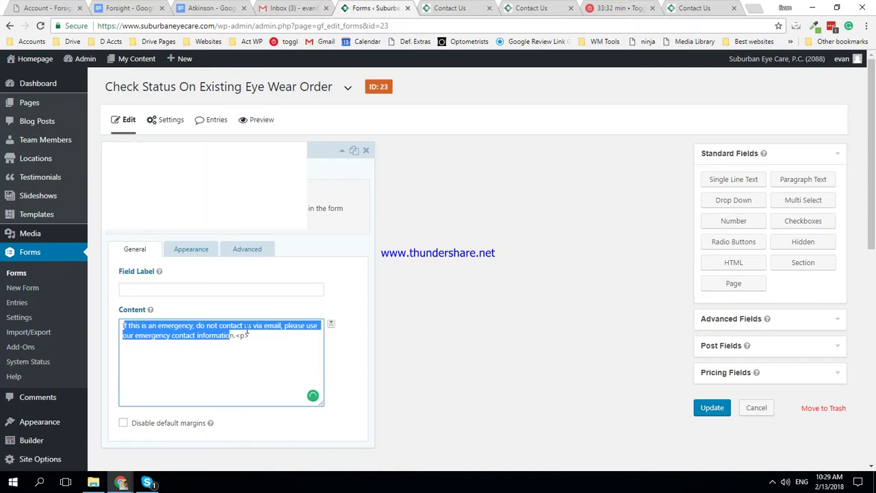
pyautogui.press('Delete')
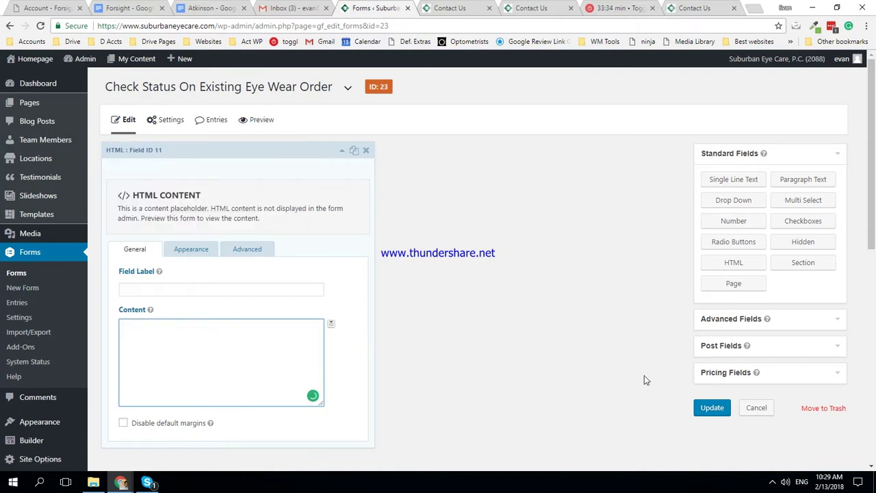
# Step: Save the Check Status On Existing Eye Wear Order form and return to the list of forms
pyautogui.click(709, 409)
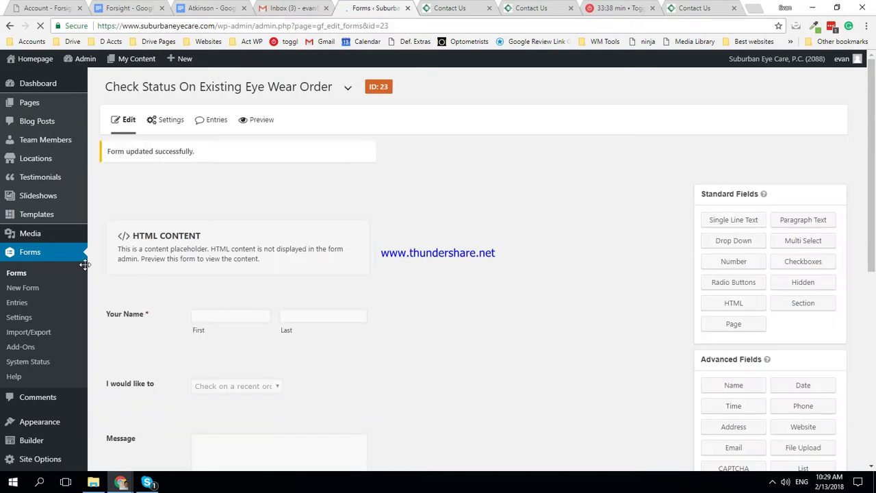
pyautogui.click(32, 260)
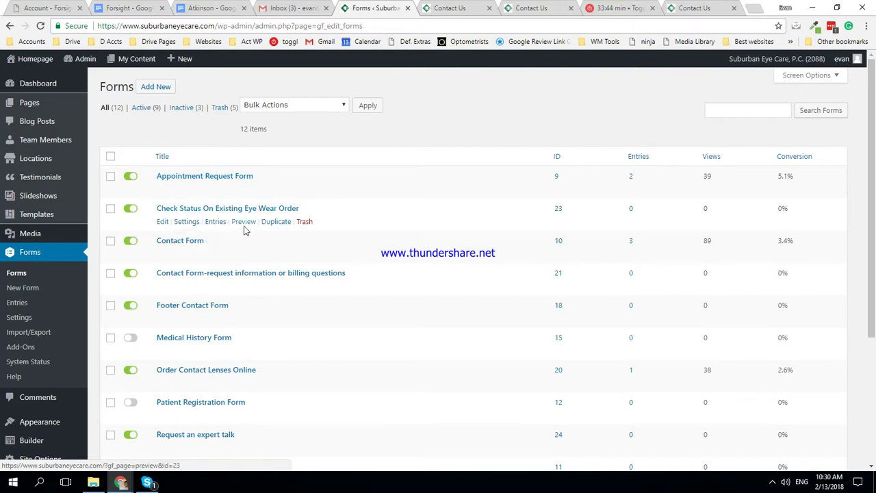
# Step: Delete the emergency contact notice from the HTML field in the Contact Form-request information or billing questions form and update the form
pyautogui.click(218, 274)
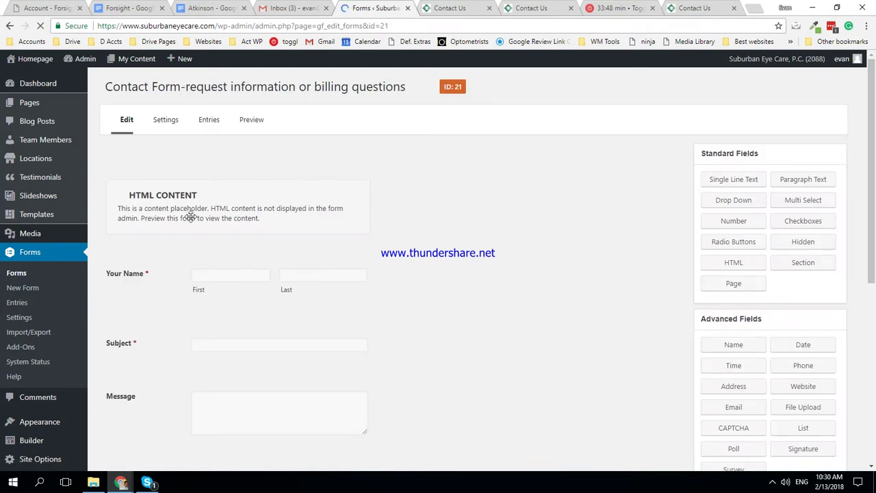
pyautogui.click(226, 216)
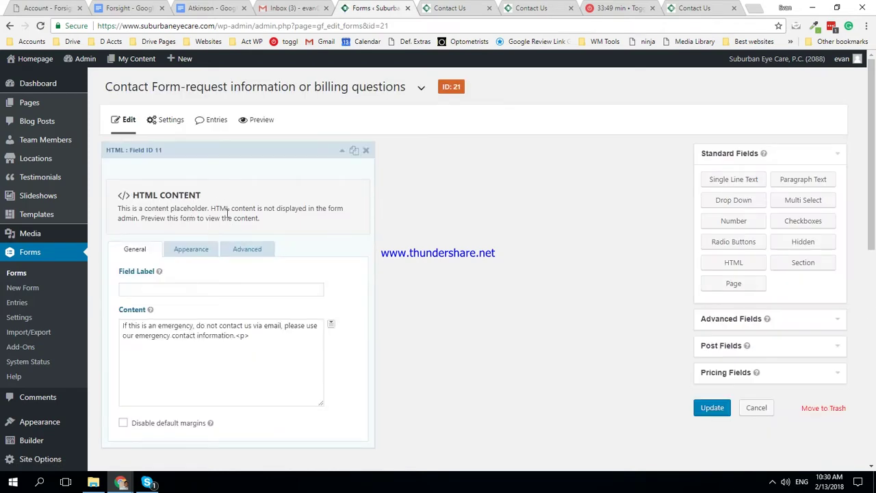
pyautogui.tripleClick(216, 319)
pyautogui.press('BackSpace')
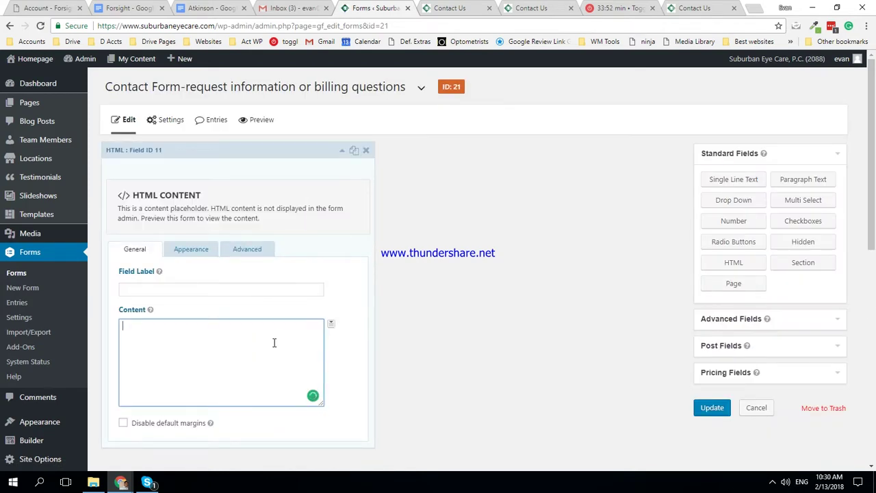
pyautogui.click(308, 151)
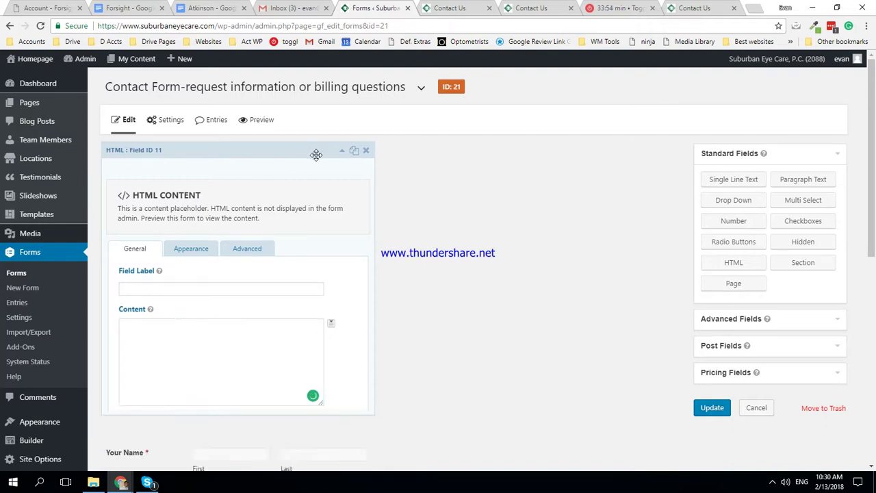
pyautogui.click(712, 408)
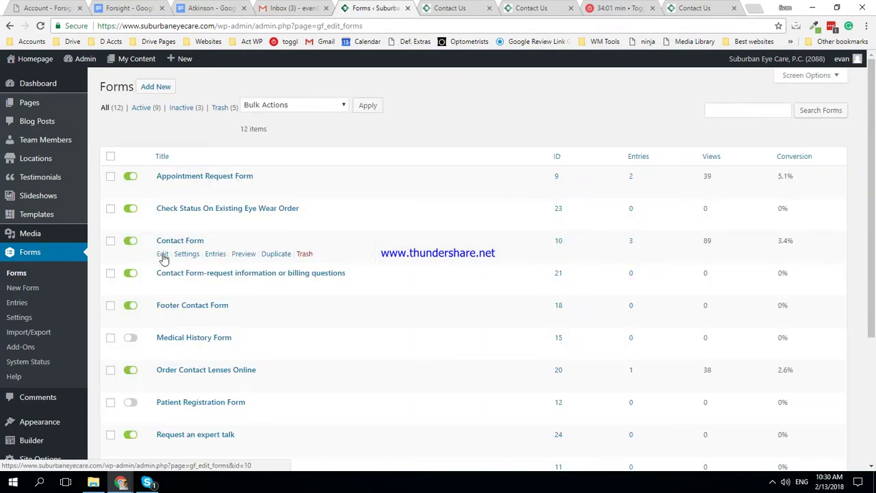
# Step: Clear the emergency contact notice from the HTML field's content in the Request an expert talk form and update the form
pyautogui.scroll(-1, 160, 261)
pyautogui.moveTo(186, 239)
pyautogui.scroll(-1, 195, 239)
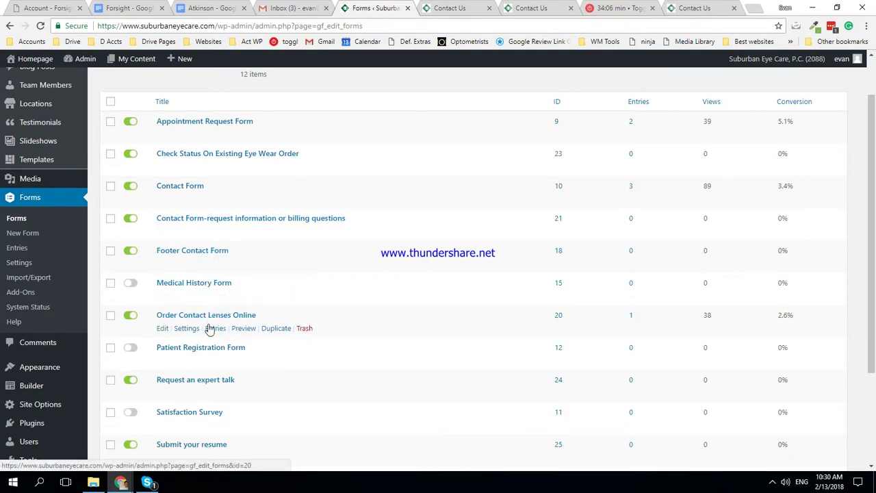
pyautogui.click(212, 382)
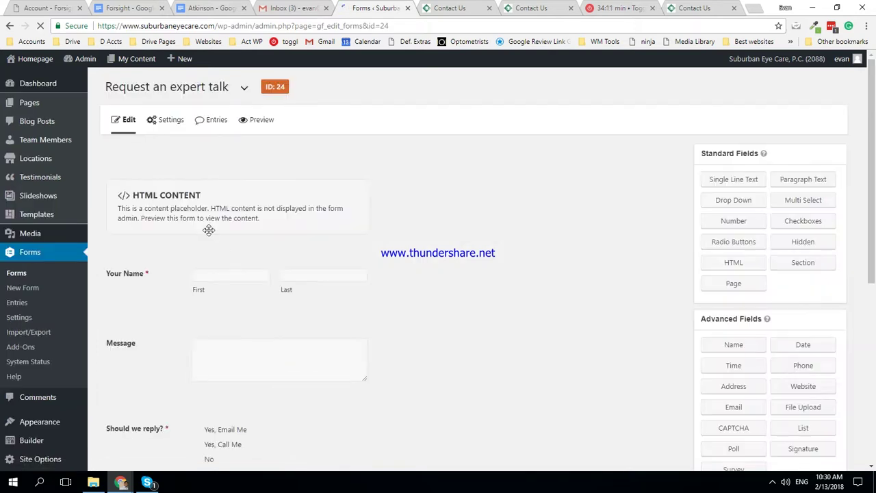
pyautogui.click(201, 215)
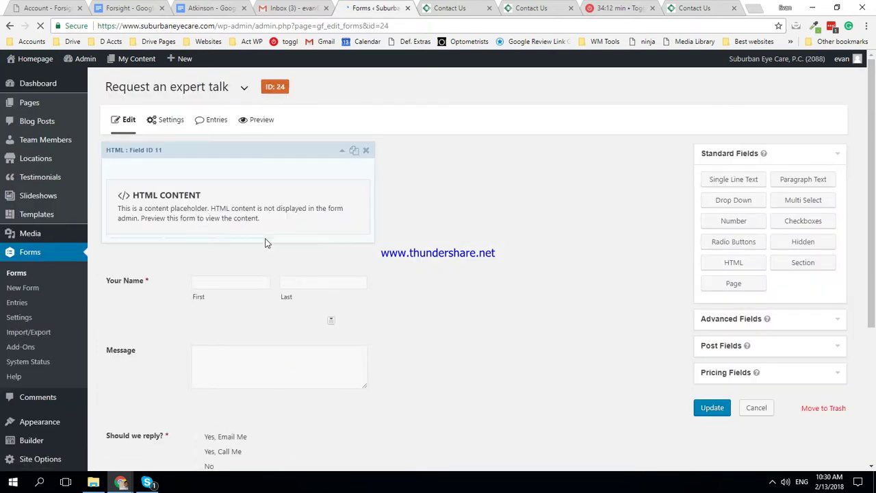
pyautogui.click(235, 342)
pyautogui.hotkey('ctrl', 'a')
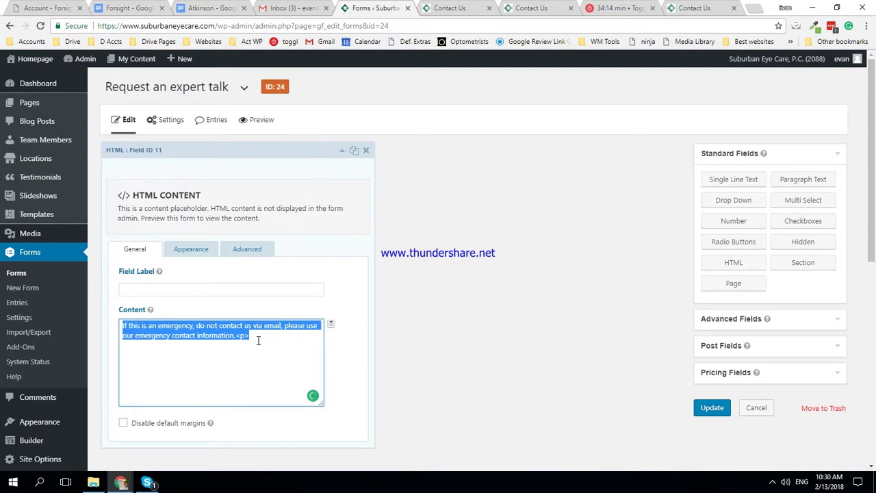
pyautogui.press('BackSpace')
pyautogui.click(698, 411)
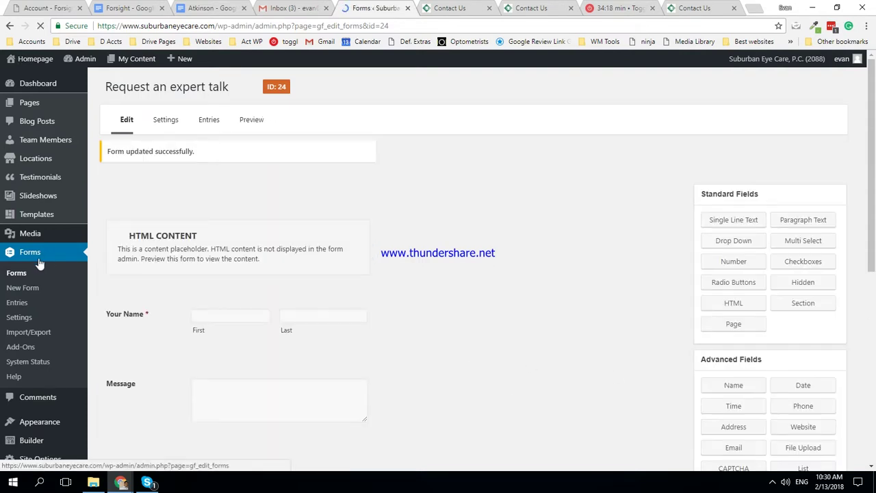
# Step: Remove the HTML field's content from the Submit your resume form and update the form
pyautogui.click(38, 261)
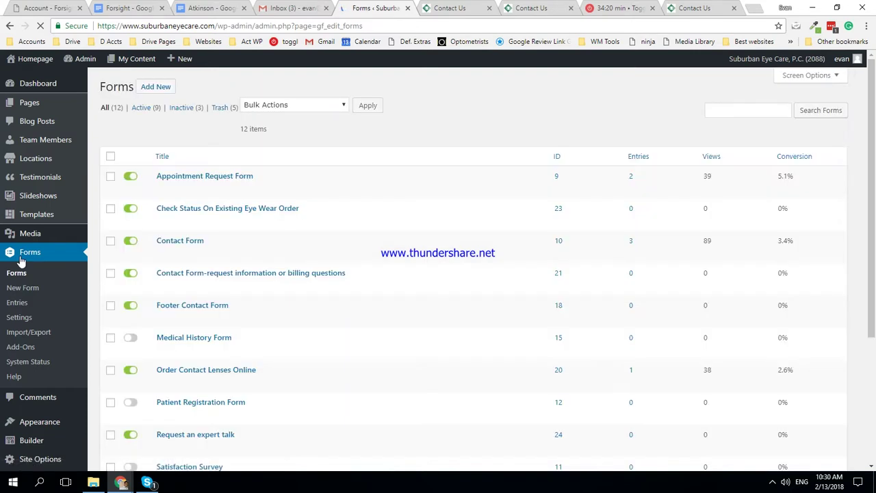
pyautogui.scroll(-3, 212, 309)
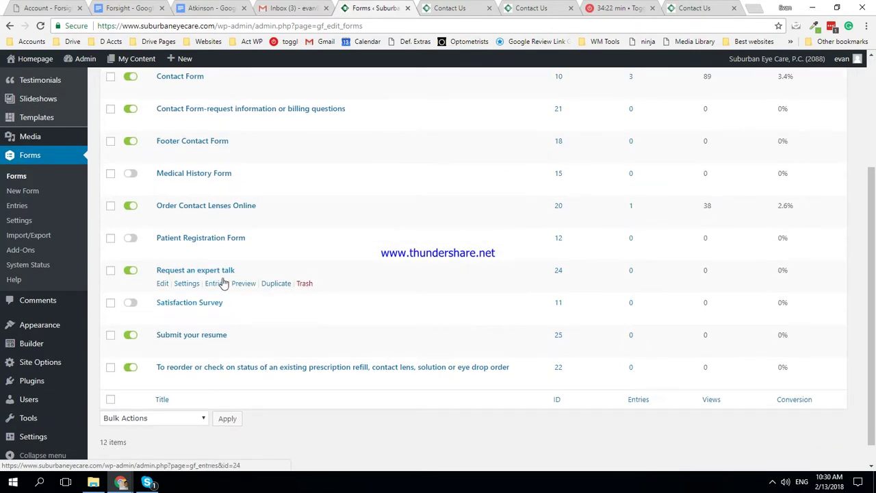
pyautogui.click(211, 336)
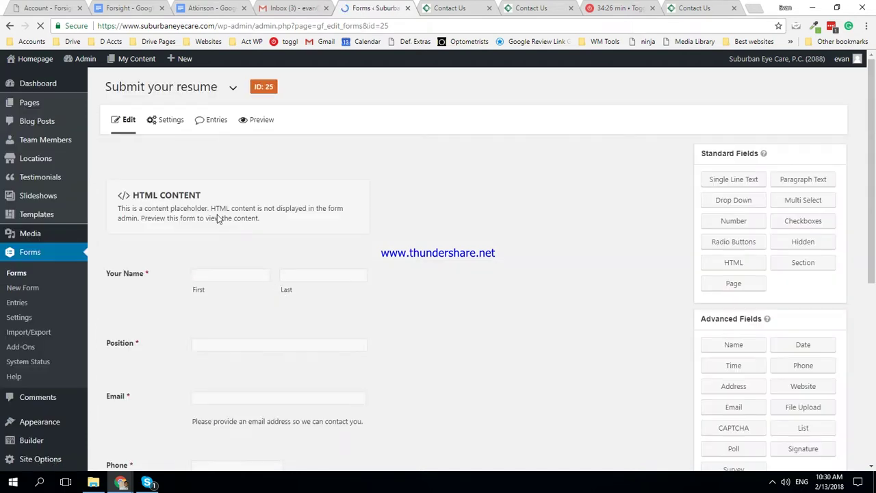
pyautogui.click(278, 205)
pyautogui.click(279, 345)
pyautogui.hotkey('ctrl', 'a')
pyautogui.press('Delete')
pyautogui.click(704, 415)
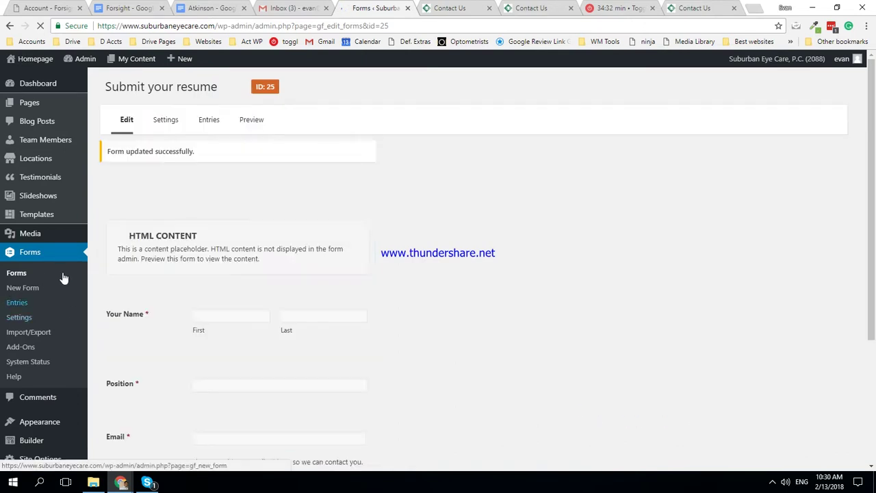
# Step: Open the prescription refill, contact lens, solution or eye drop reorder form, check its fields and settings, and update it
pyautogui.click(13, 254)
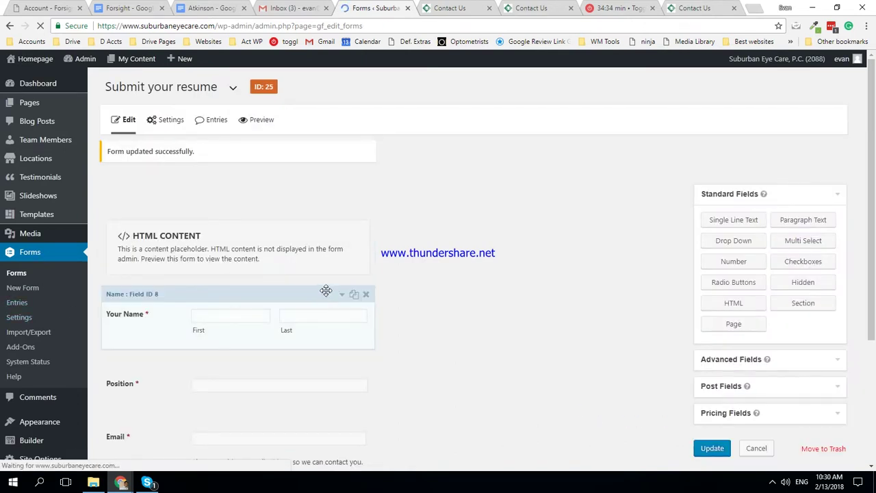
pyautogui.scroll(-3, 333, 283)
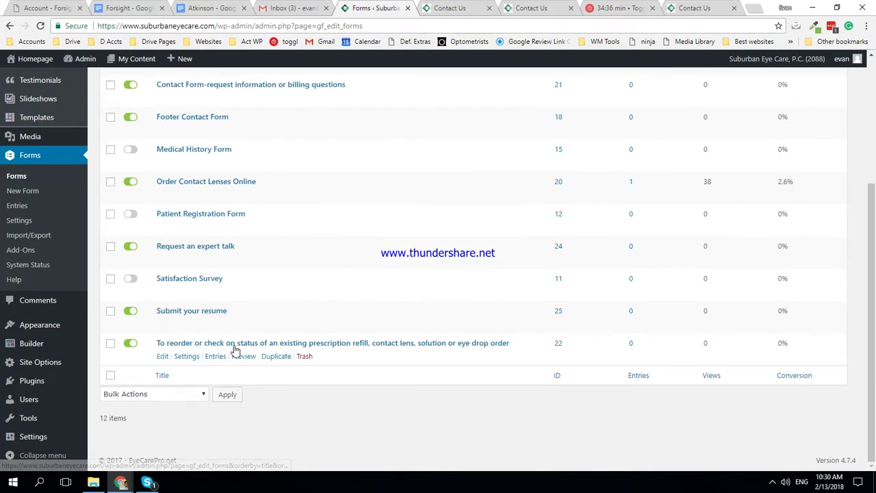
pyautogui.click(242, 346)
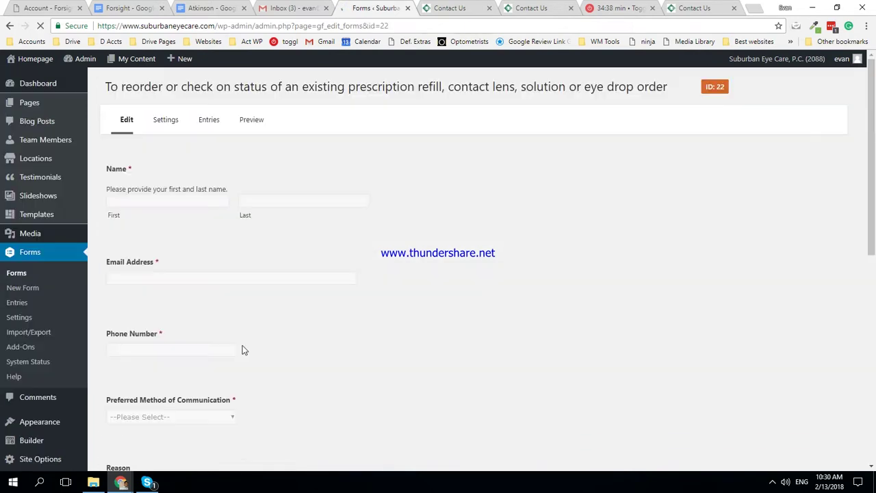
pyautogui.click(175, 120)
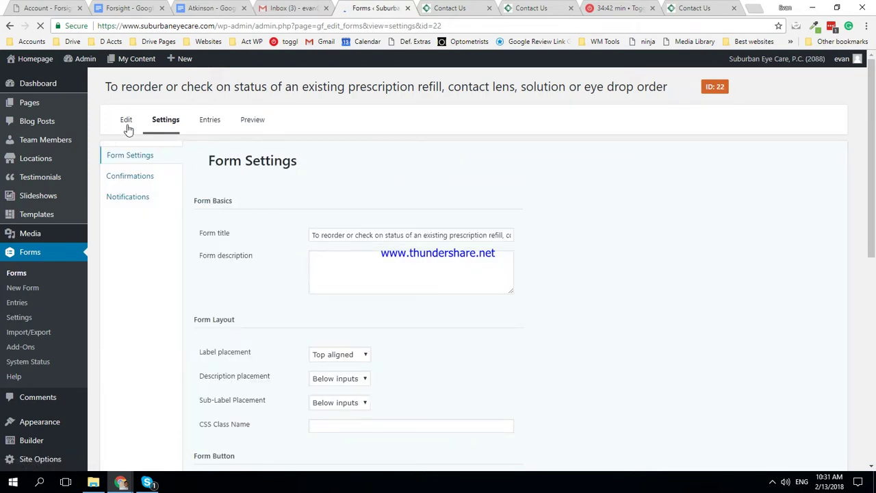
pyautogui.click(127, 122)
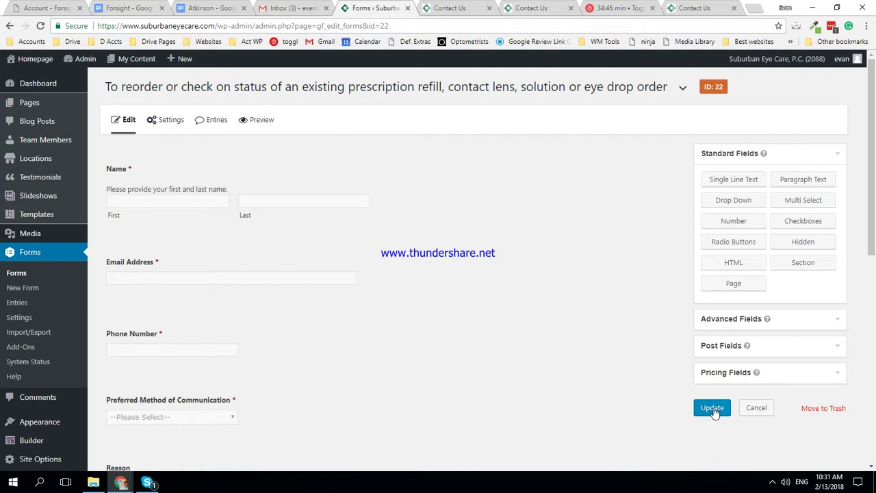
pyautogui.click(712, 408)
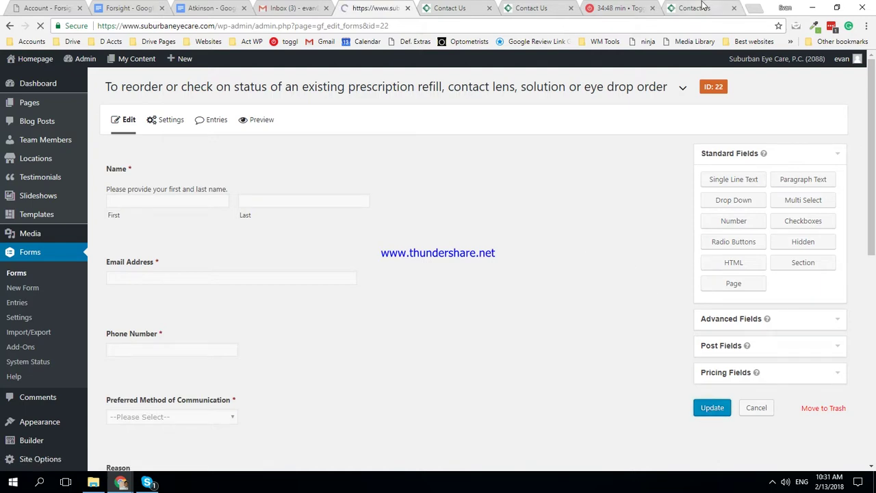
# Step: Refresh the live Contact Us page and review the forms under the information or billing questions and Schedule An Appointment items
pyautogui.click(700, 9)
pyautogui.press('F5')
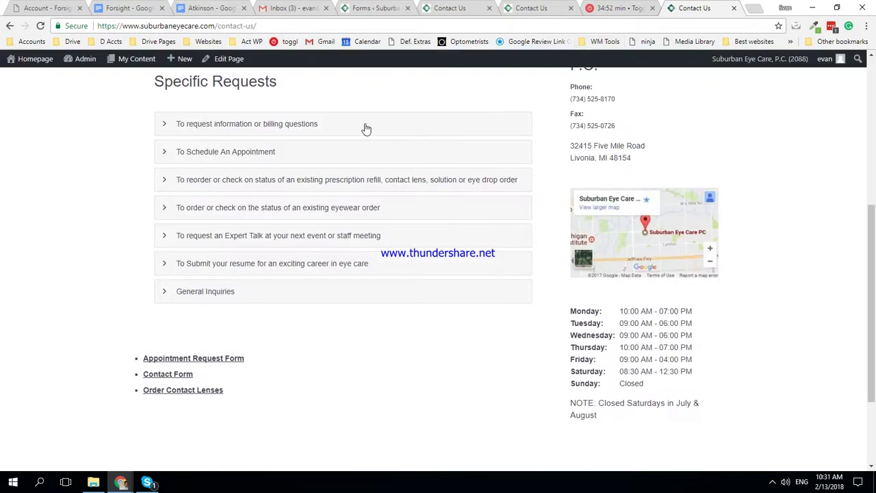
pyautogui.click(365, 127)
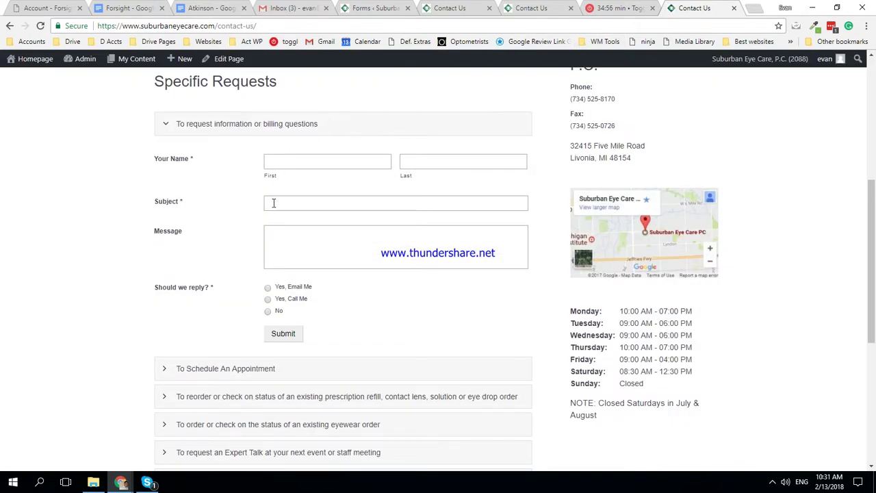
pyautogui.click(274, 367)
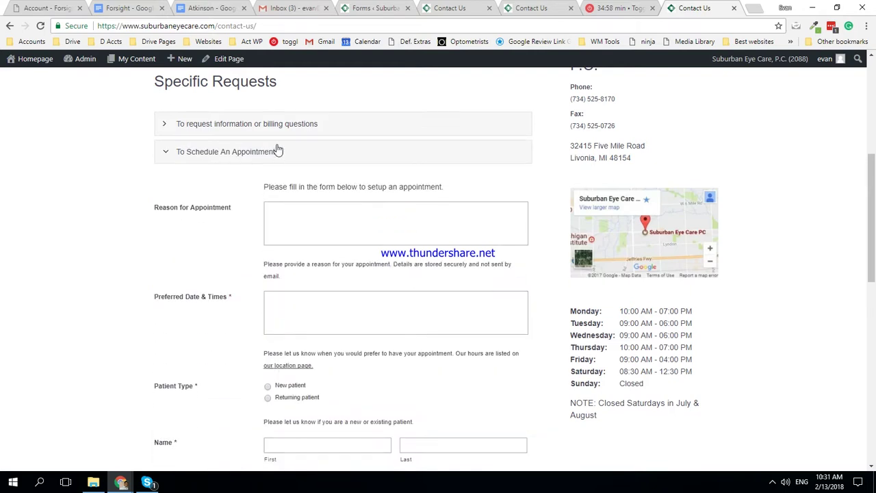
pyautogui.scroll(-6, 251, 168)
pyautogui.scroll(2, 262, 348)
pyautogui.scroll(1, 264, 349)
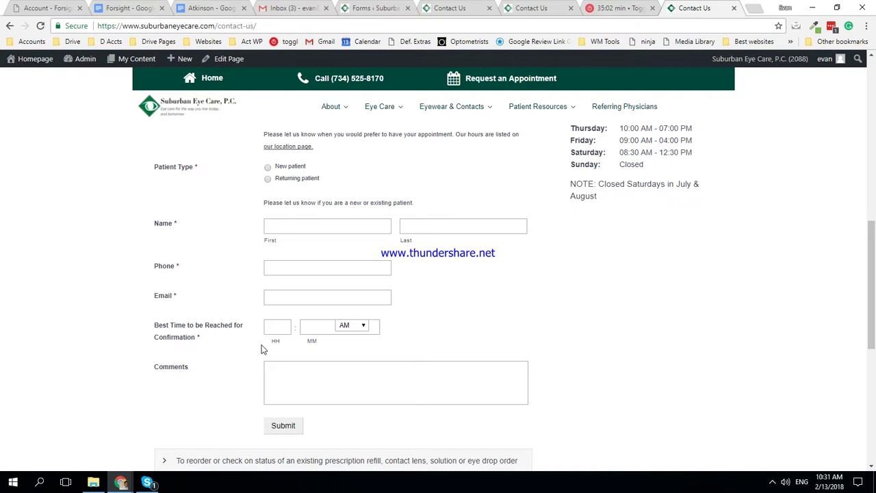
pyautogui.scroll(3, 261, 347)
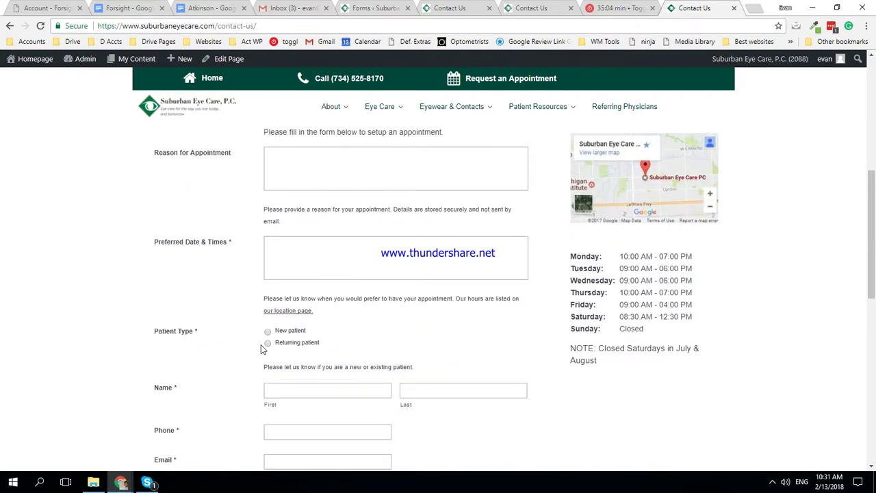
pyautogui.scroll(-7, 260, 349)
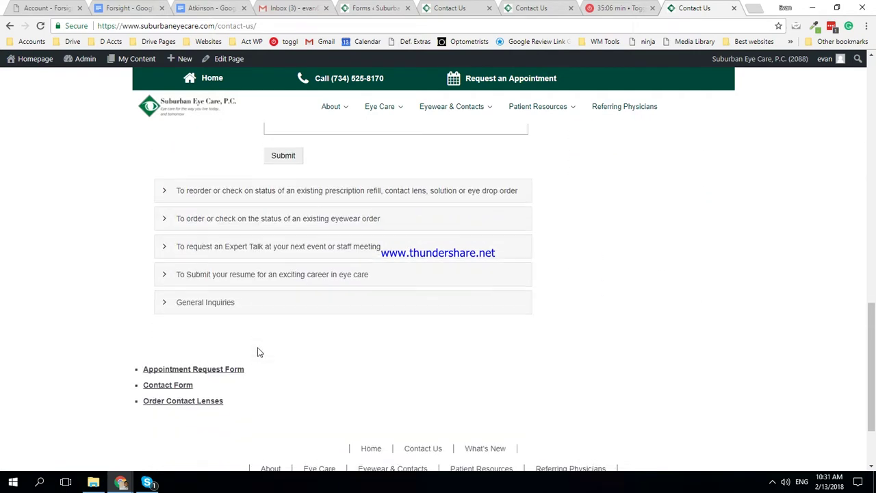
# Step: Review the forms under the prescription reorder and existing eyewear order accordion items on the live Contact Us page
pyautogui.scroll(1, 257, 350)
pyautogui.click(274, 241)
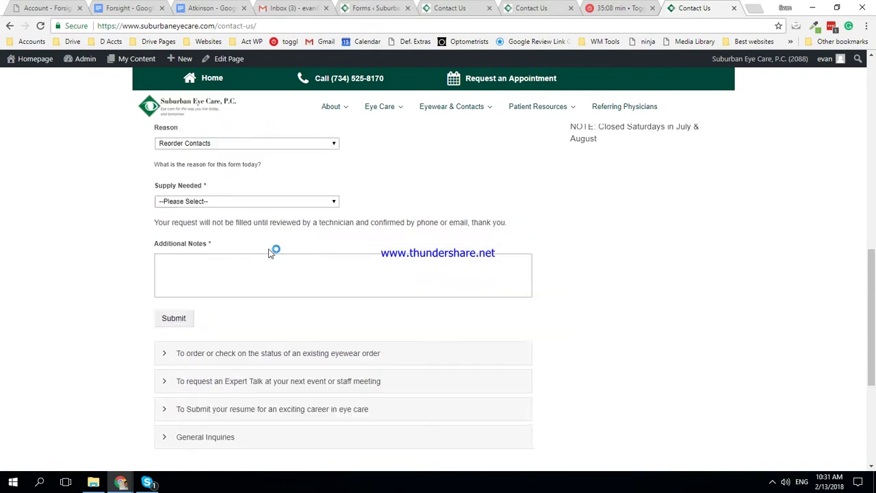
pyautogui.scroll(-4, 269, 264)
pyautogui.click(270, 358)
pyautogui.scroll(3, 269, 359)
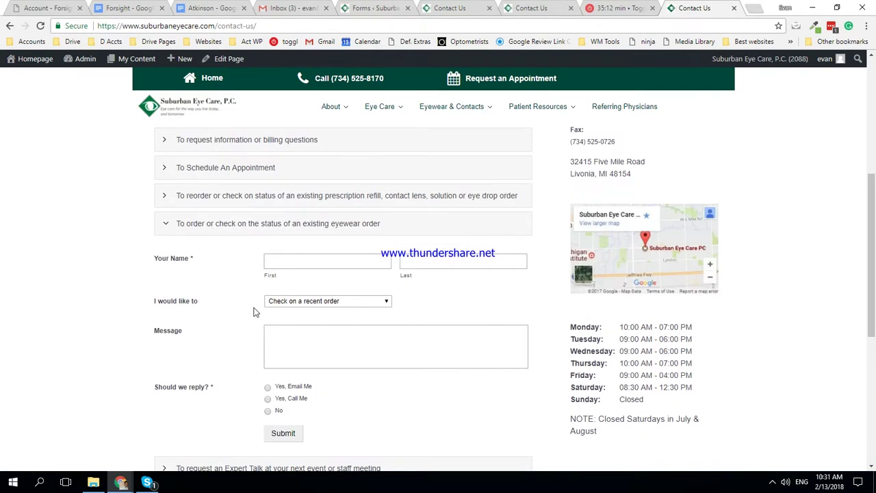
pyautogui.scroll(-3, 291, 271)
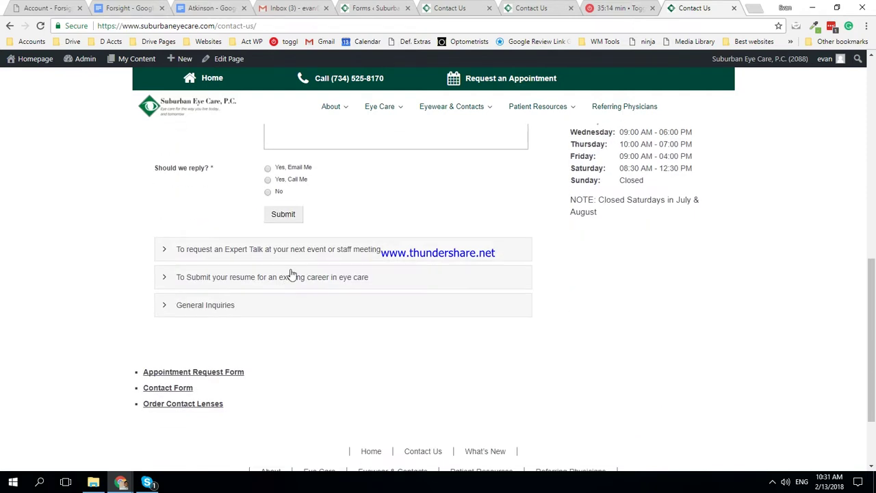
# Step: Review the Expert Talk, resume submission, and General Inquiries forms on the refreshed Contact Us page for the emergency notice
pyautogui.click(279, 262)
pyautogui.scroll(2, 270, 255)
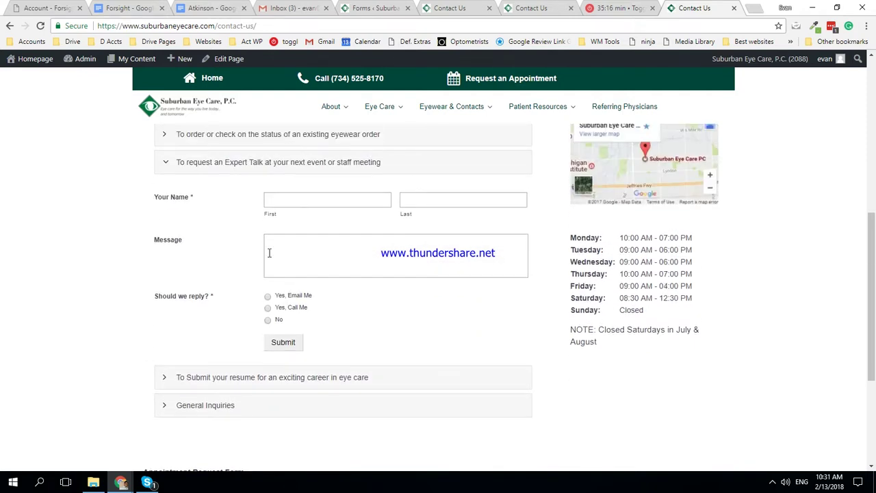
pyautogui.scroll(-3, 269, 255)
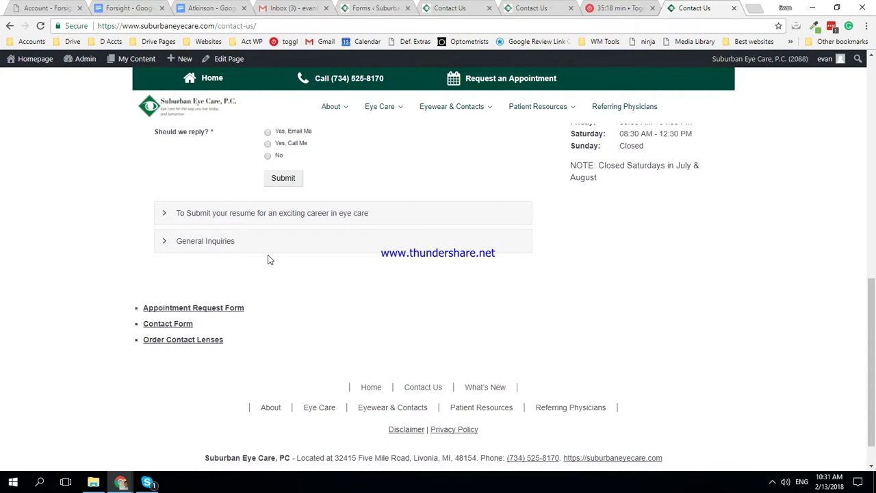
pyautogui.click(268, 214)
pyautogui.scroll(3, 278, 239)
pyautogui.scroll(-5, 278, 239)
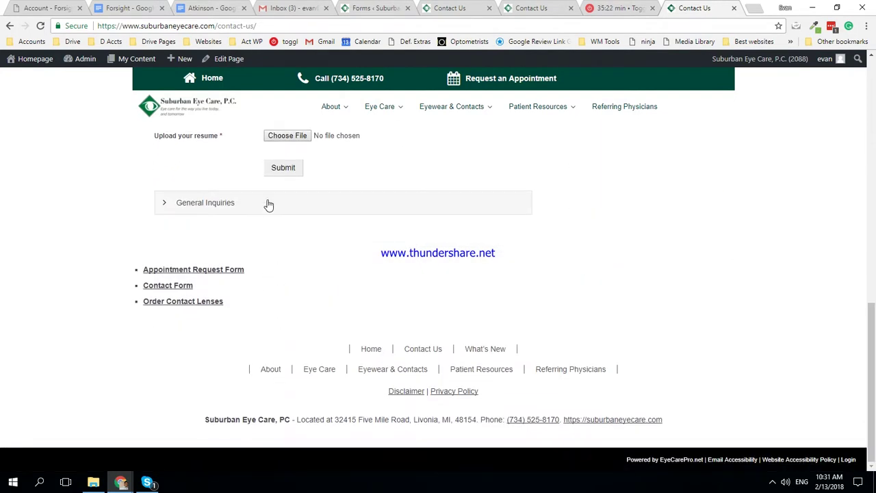
pyautogui.click(268, 204)
pyautogui.scroll(6, 328, 249)
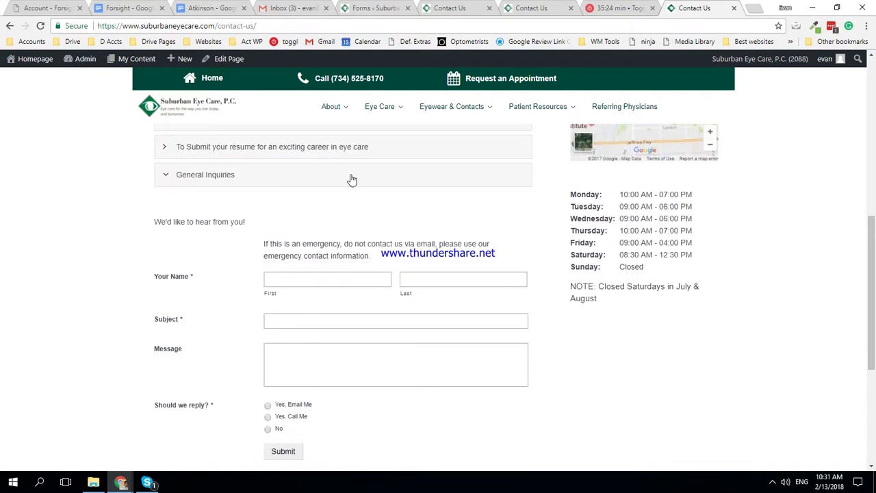
# Step: Check the accordion list on the live Contact Us page and close the open Contact Us and Forms browser pages
pyautogui.scroll(2, 461, 215)
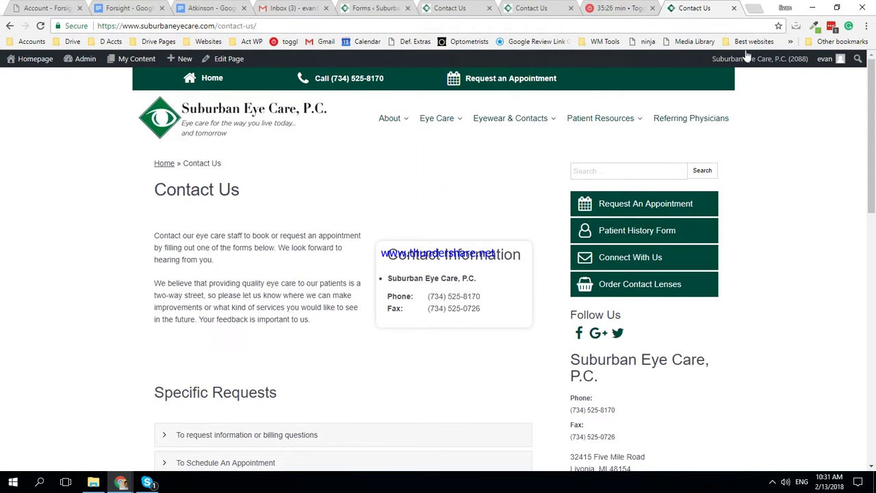
pyautogui.scroll(-3, 549, 180)
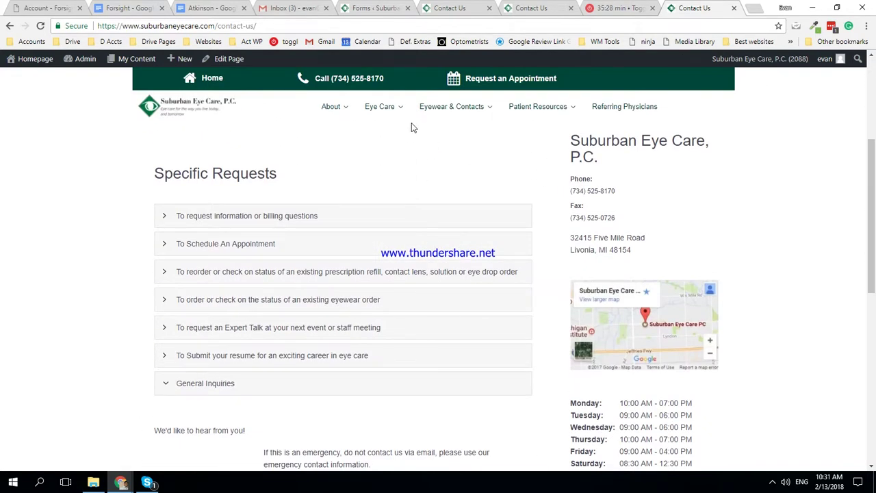
pyautogui.click(734, 8)
pyautogui.click(656, 10)
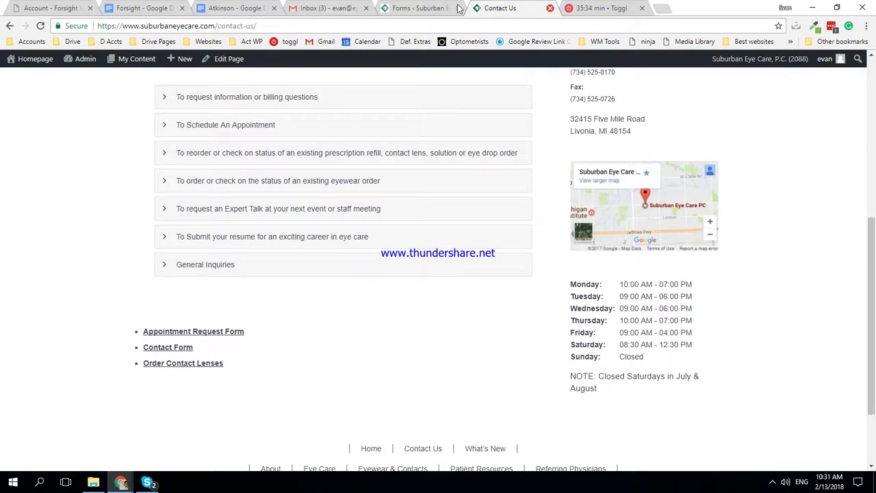
pyautogui.click(549, 8)
pyautogui.click(458, 9)
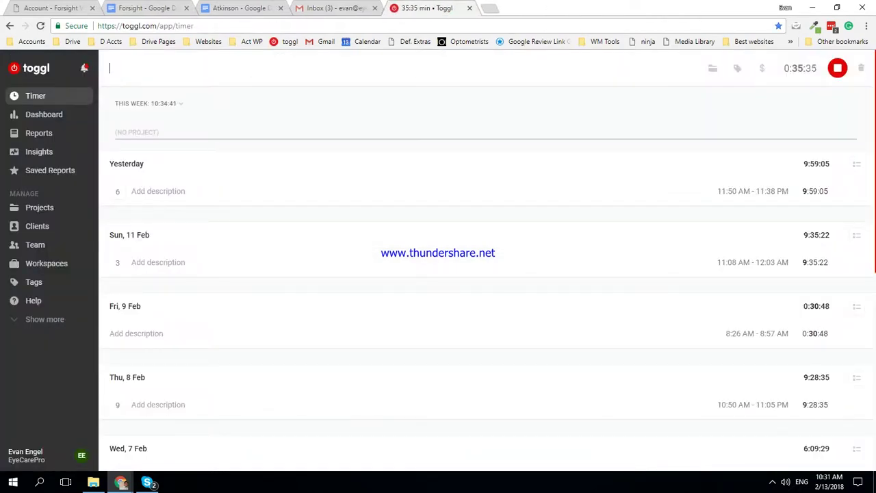
pyautogui.click(829, 486)
pyautogui.click(830, 486)
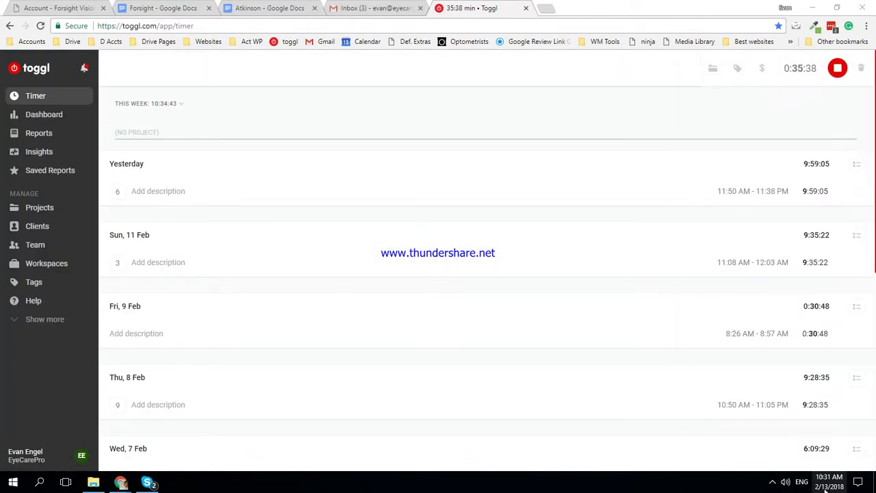
pyautogui.click(772, 482)
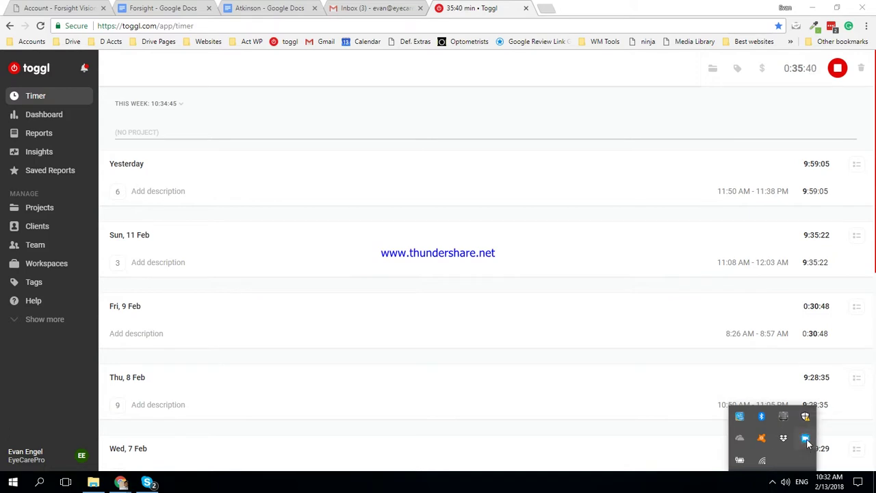